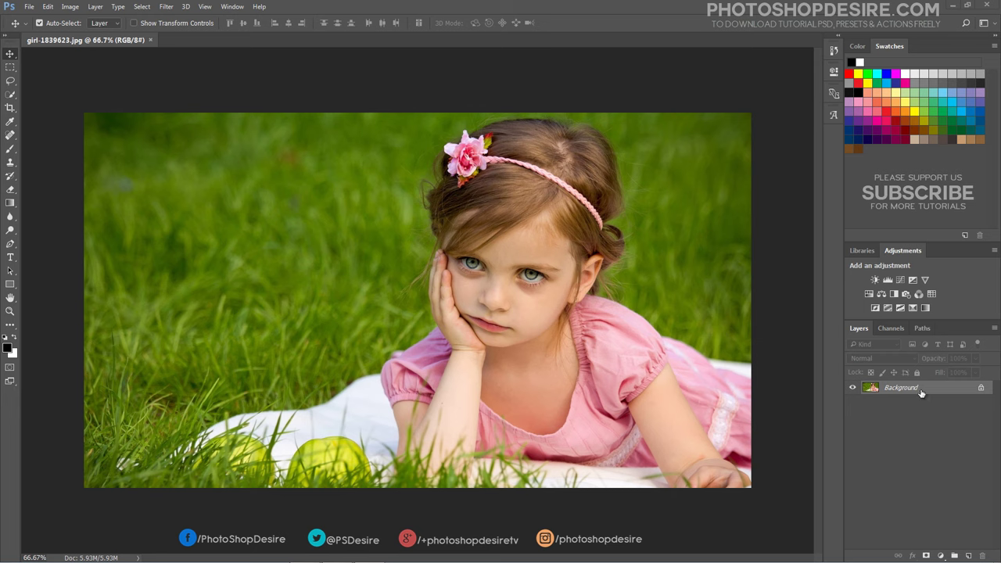
Duplicate the Background layer and give the copy Shadows/Highlights with Shadows 10, Highlights 2.
left_click_drag(922, 394, 968, 555)
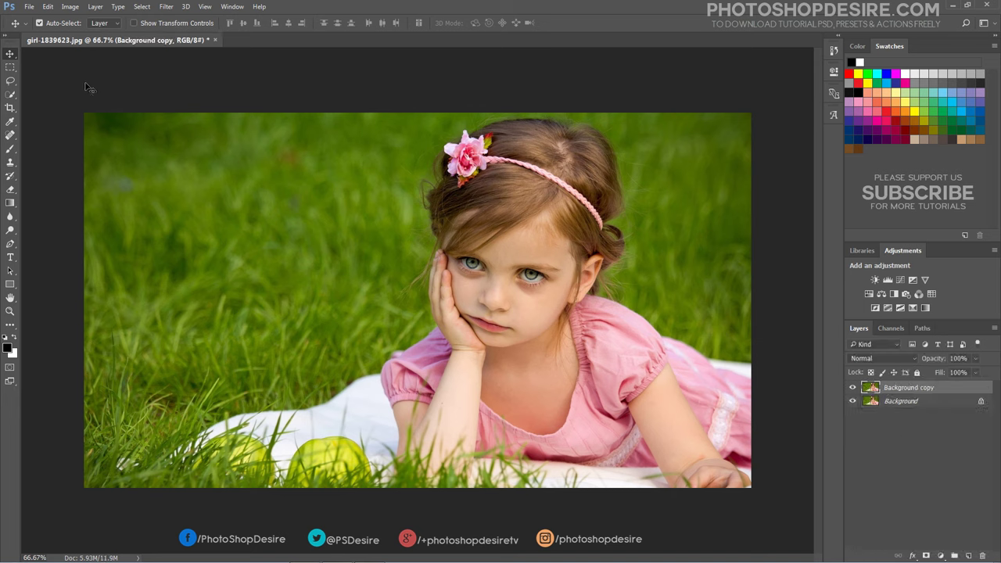
left_click(69, 7)
mouse_move(86, 33)
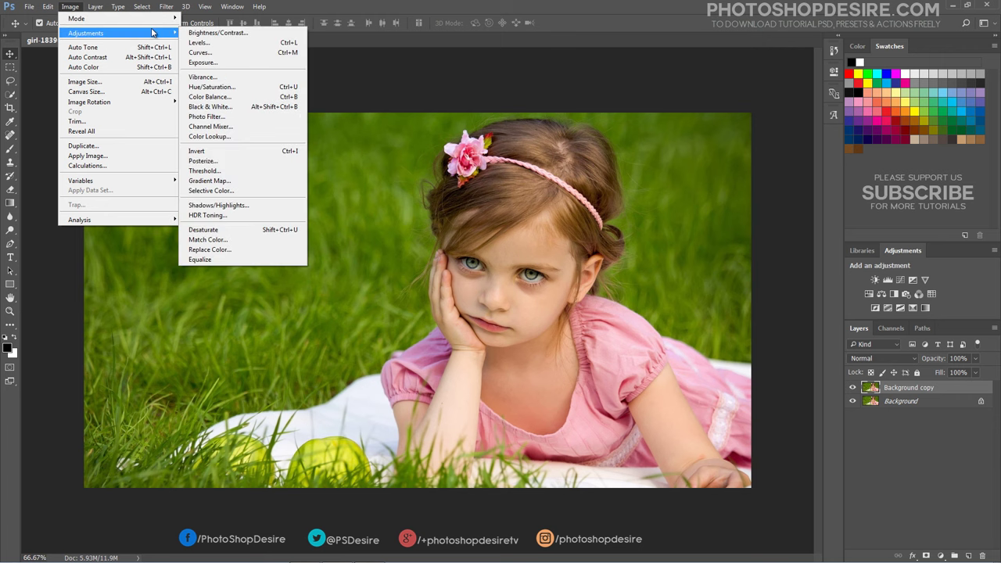
left_click(274, 205)
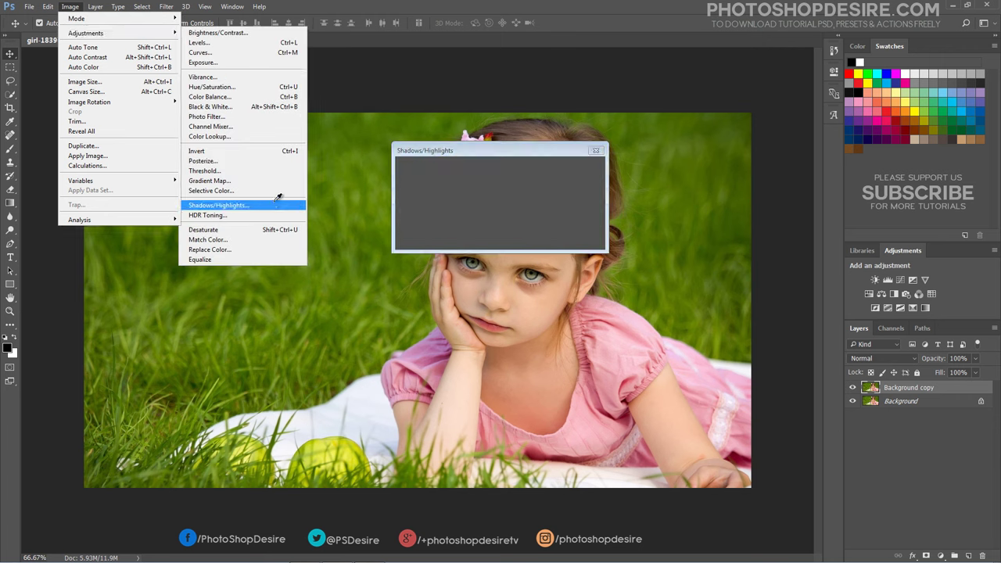
left_click_drag(441, 153, 179, 136)
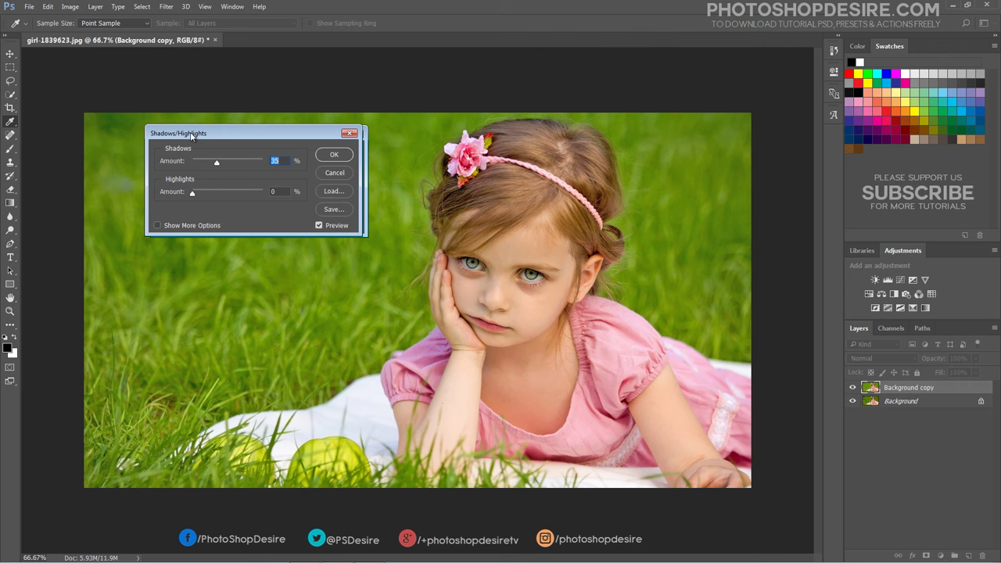
left_click(140, 226)
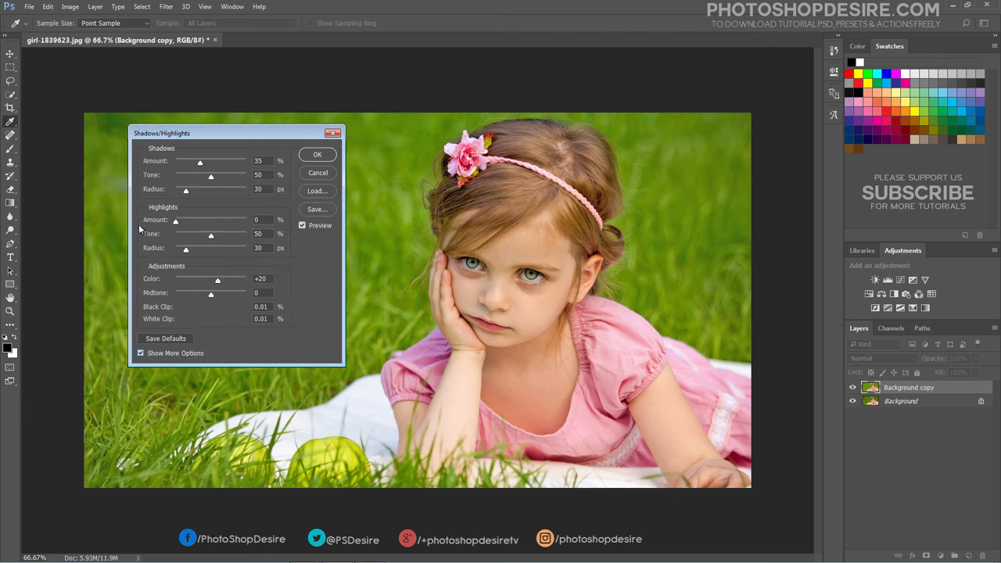
left_click_drag(201, 165, 184, 165)
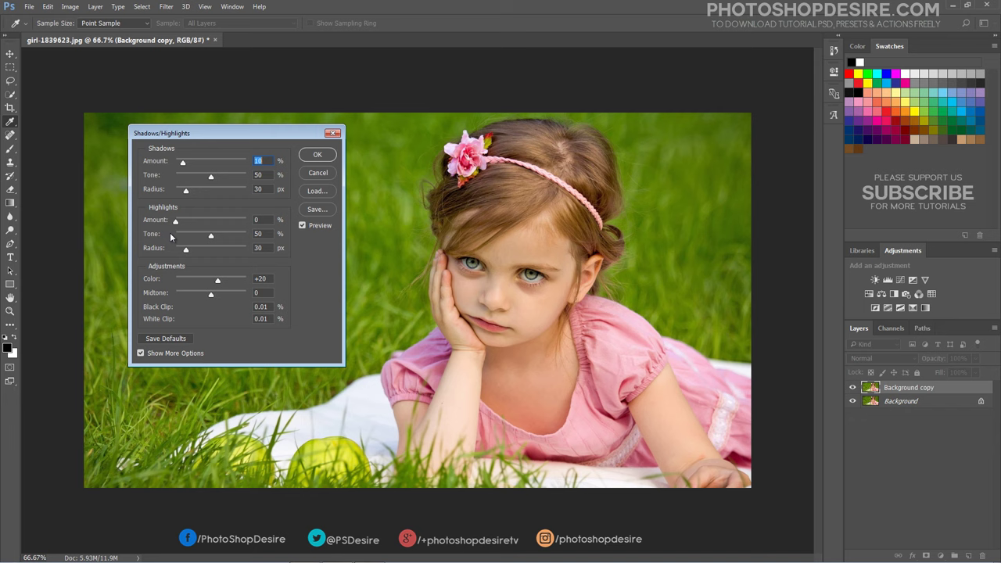
left_click_drag(175, 222, 178, 224)
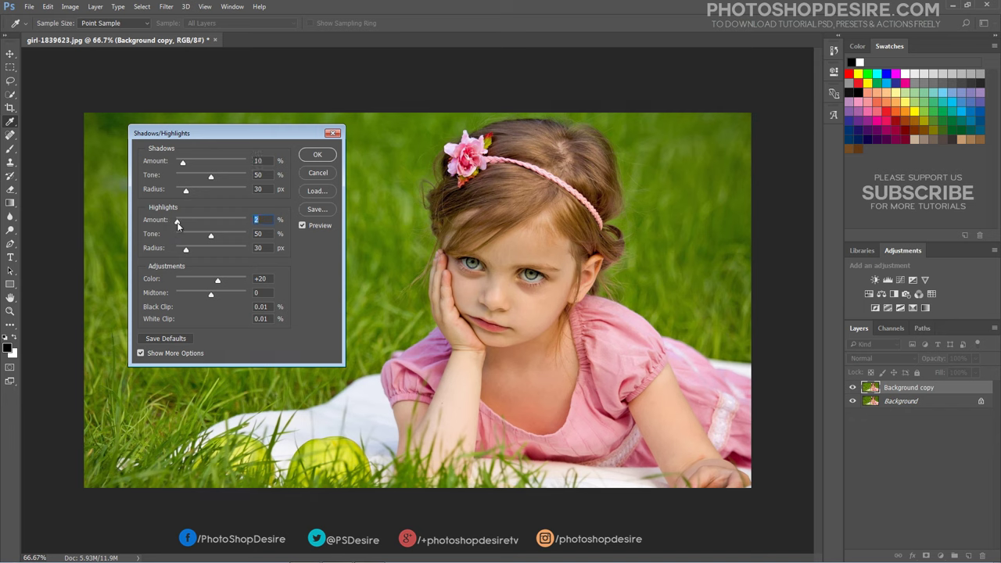
left_click(307, 157)
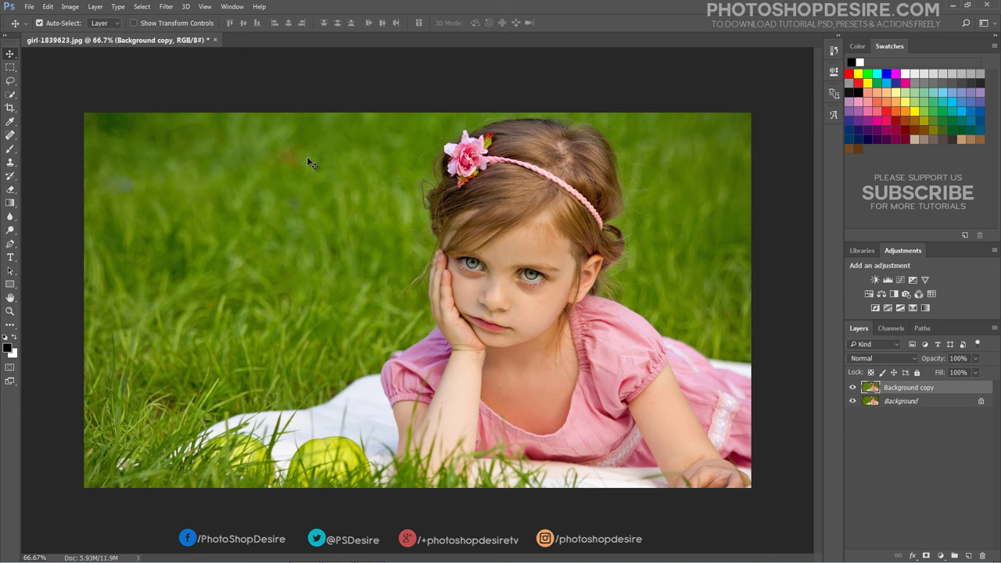
left_click(853, 388)
Raise the copy layer's contrast to about 26 with Brightness/Contrast and compare before/after.
left_click(70, 7)
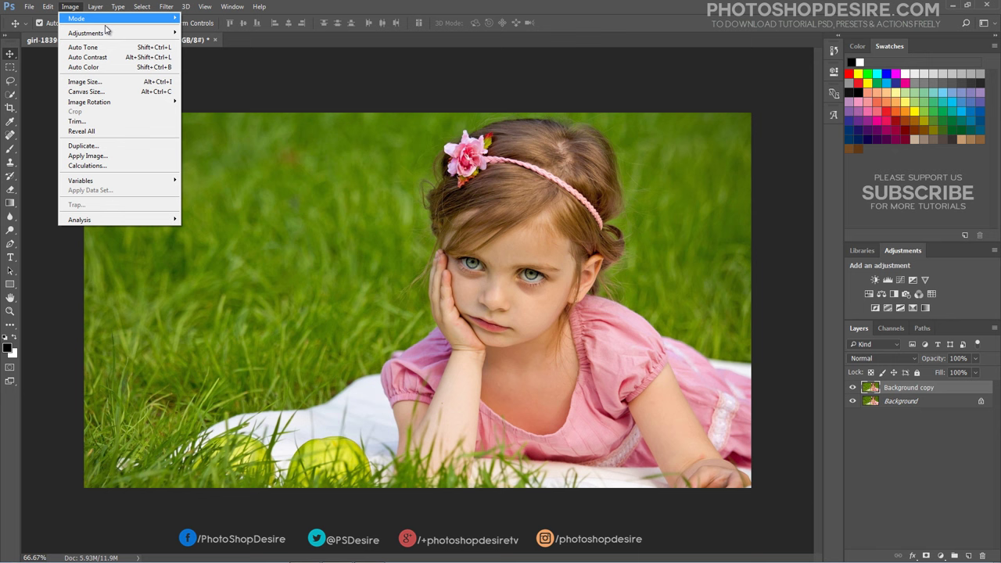
mouse_move(86, 32)
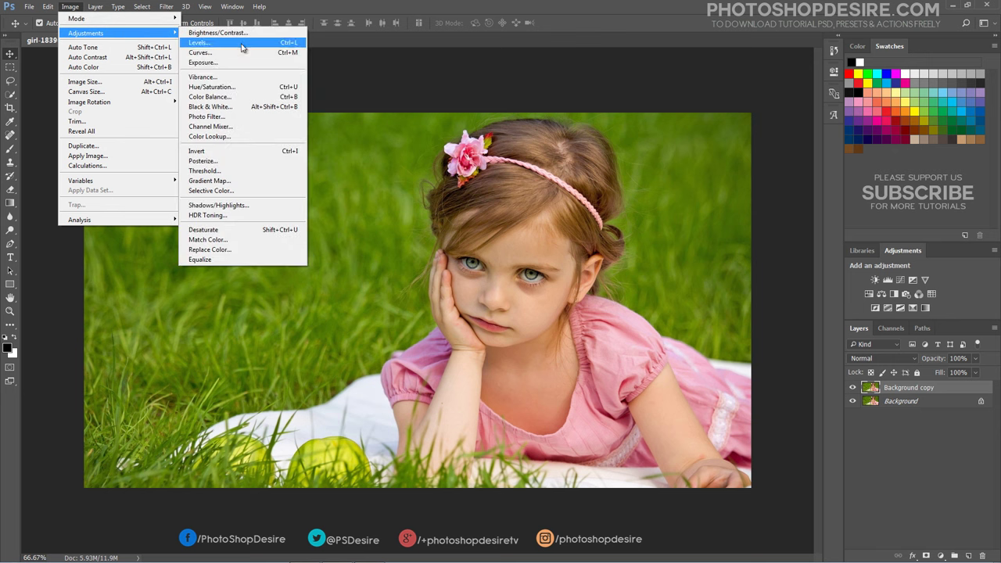
left_click(252, 35)
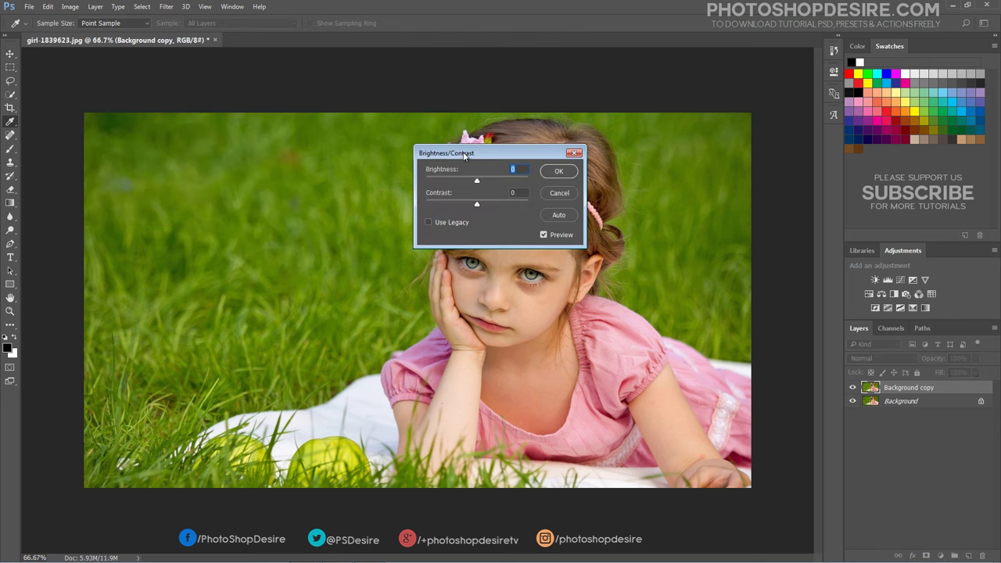
left_click_drag(465, 154, 212, 151)
left_click_drag(226, 201, 239, 204)
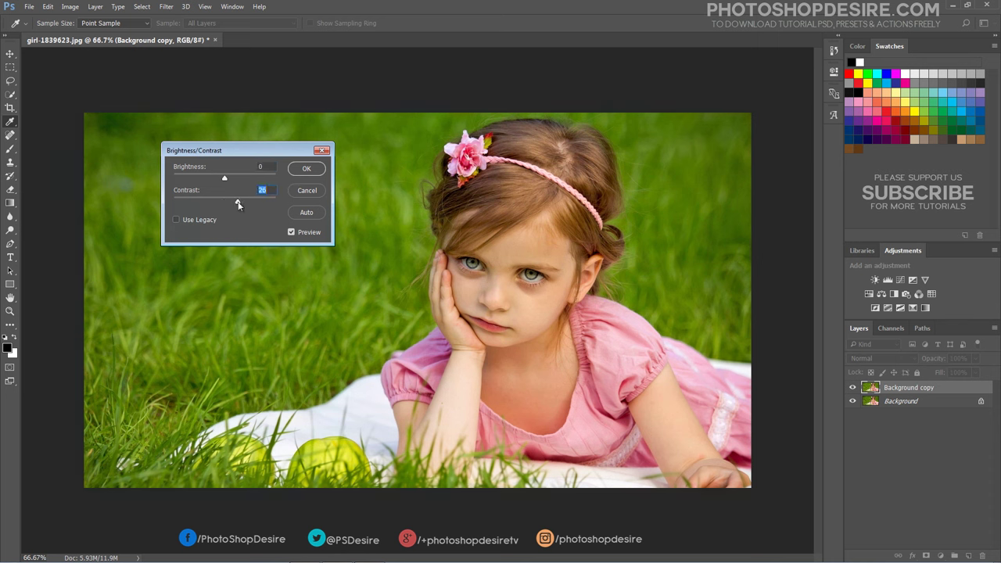
left_click(304, 170)
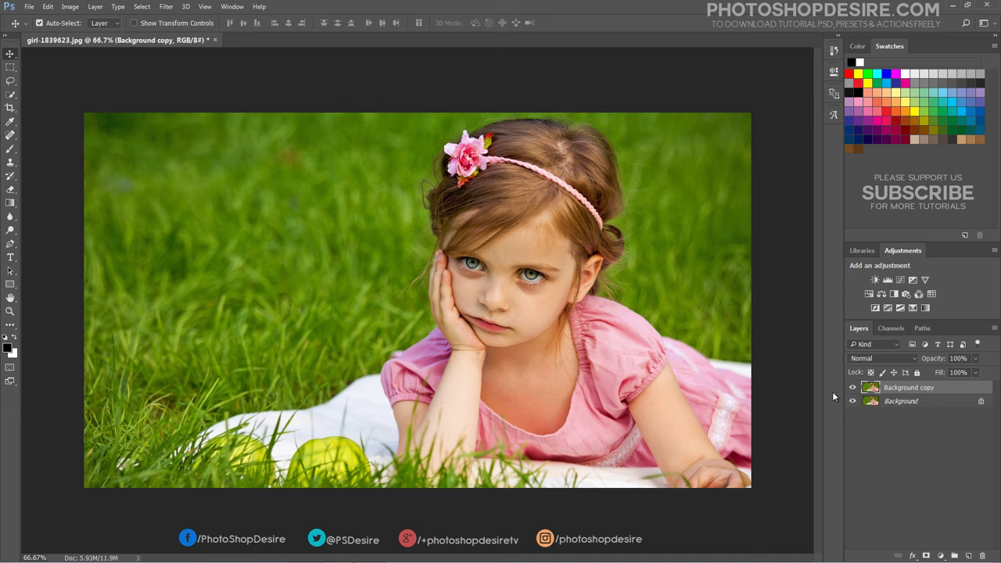
left_click(852, 387)
Duplicate Background copy and apply a High Pass filter at radius 5.0.
left_click_drag(901, 390, 968, 555)
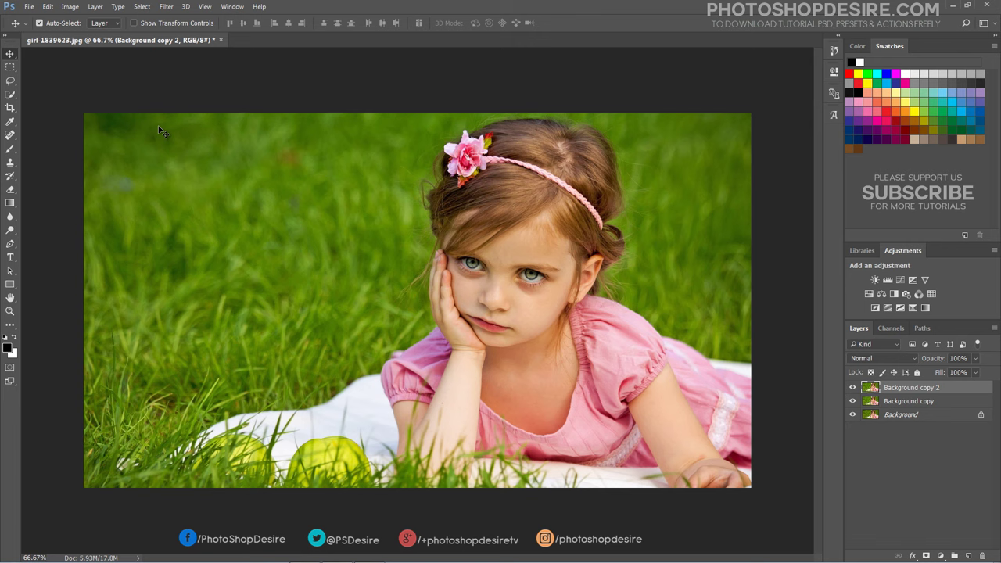
left_click(165, 6)
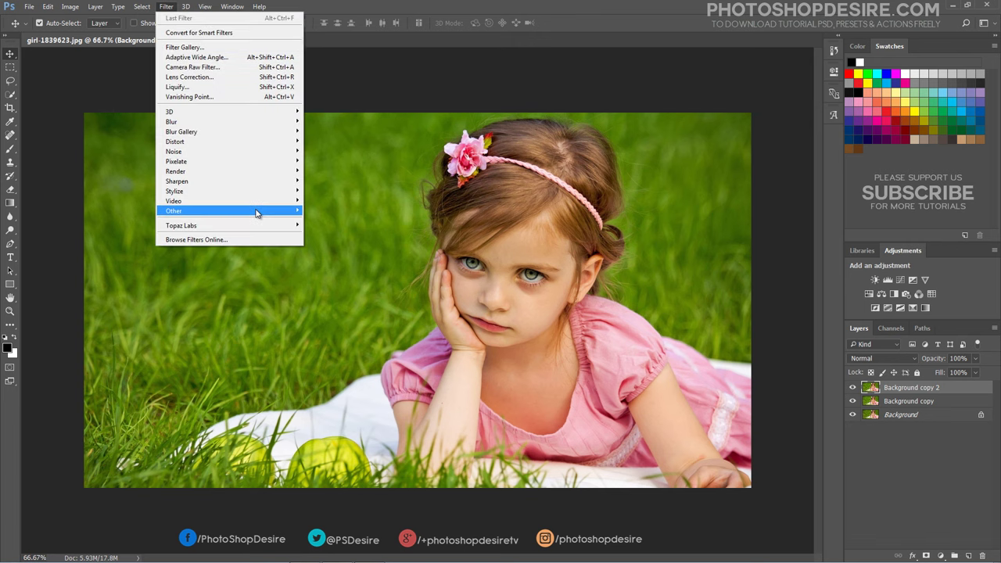
mouse_move(226, 211)
left_click(328, 220)
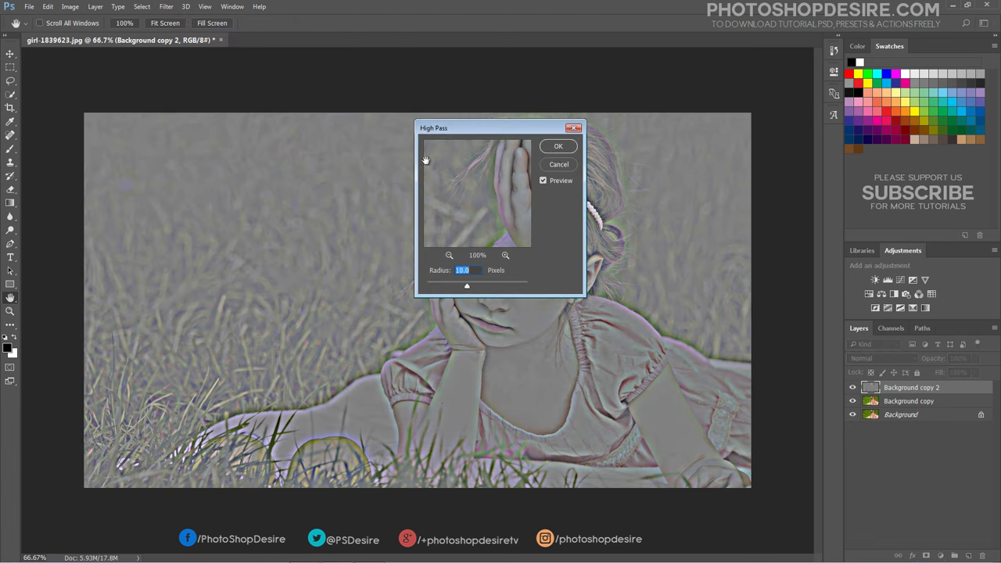
left_click_drag(442, 128, 200, 139)
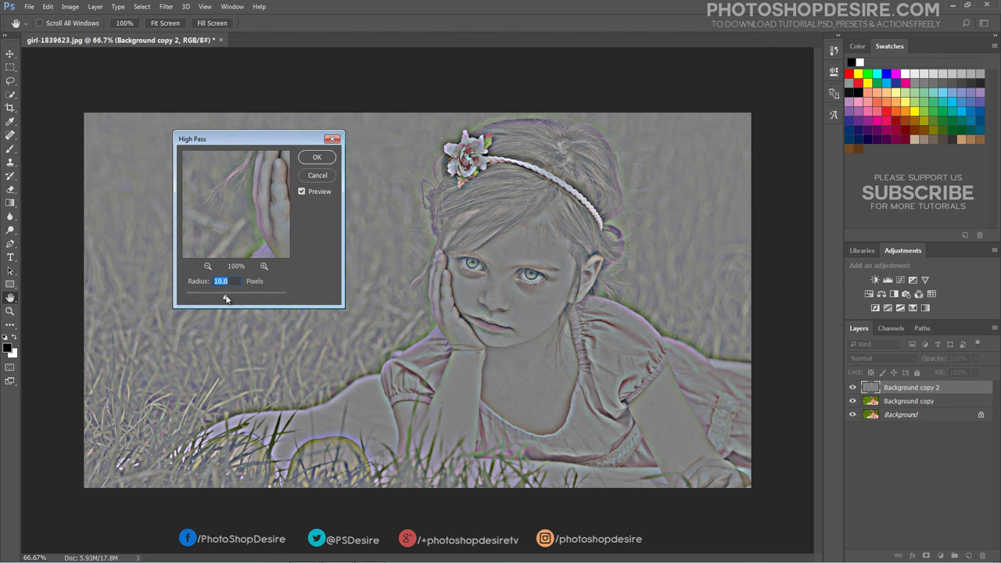
left_click_drag(225, 299, 214, 299)
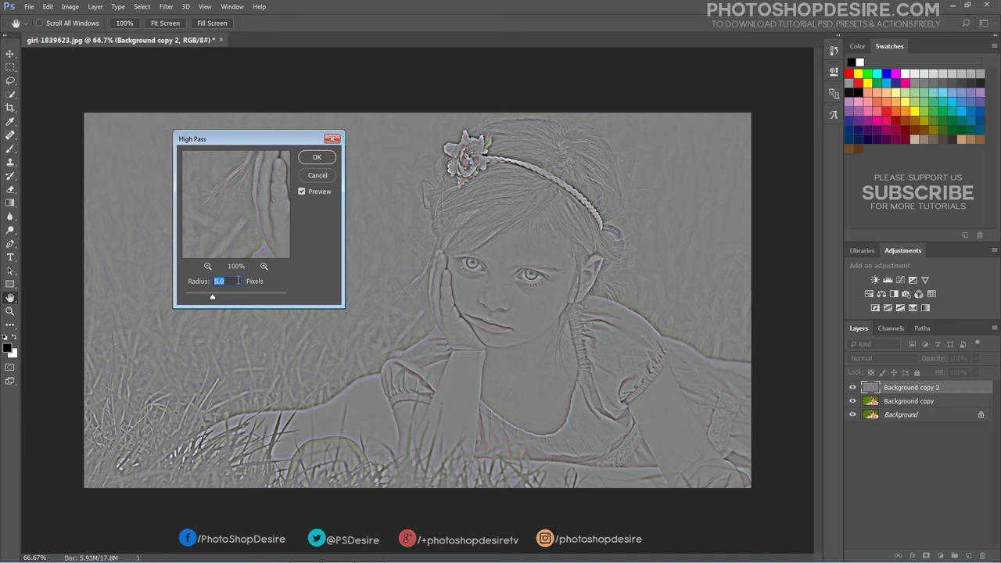
left_click(238, 280)
left_click(307, 158)
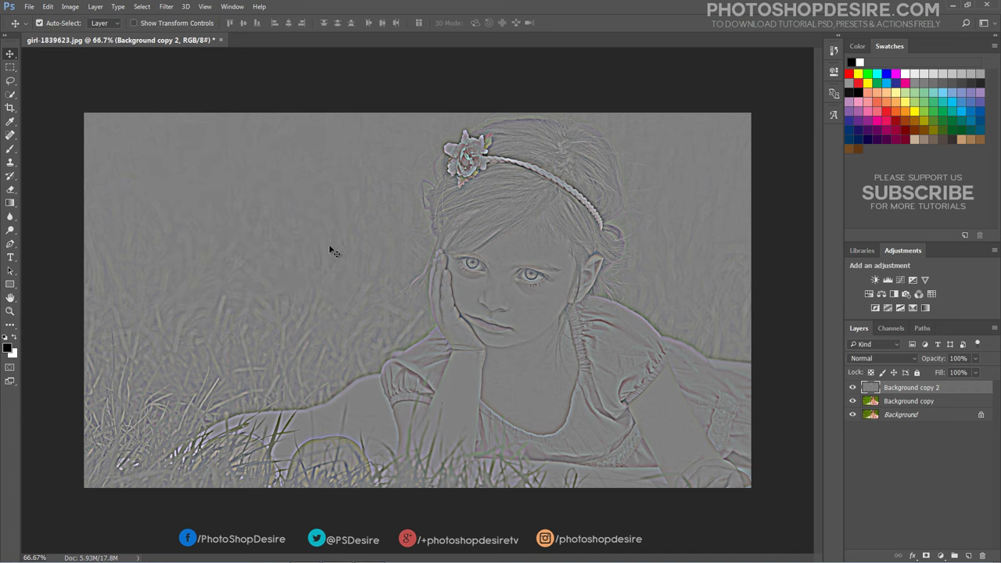
Set the high-pass layer's blend mode to Overlay and select both copy layers.
left_click(852, 359)
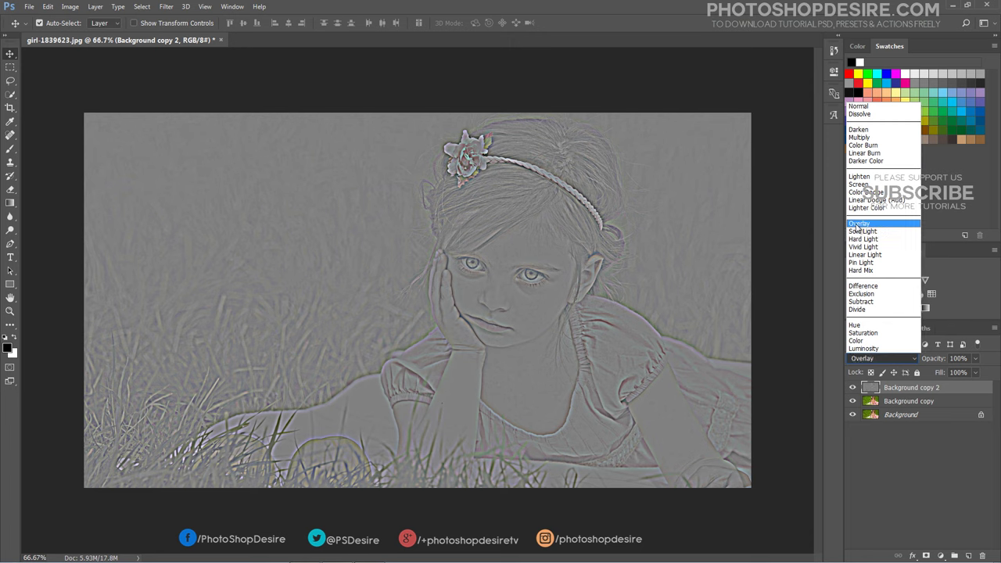
left_click(859, 224)
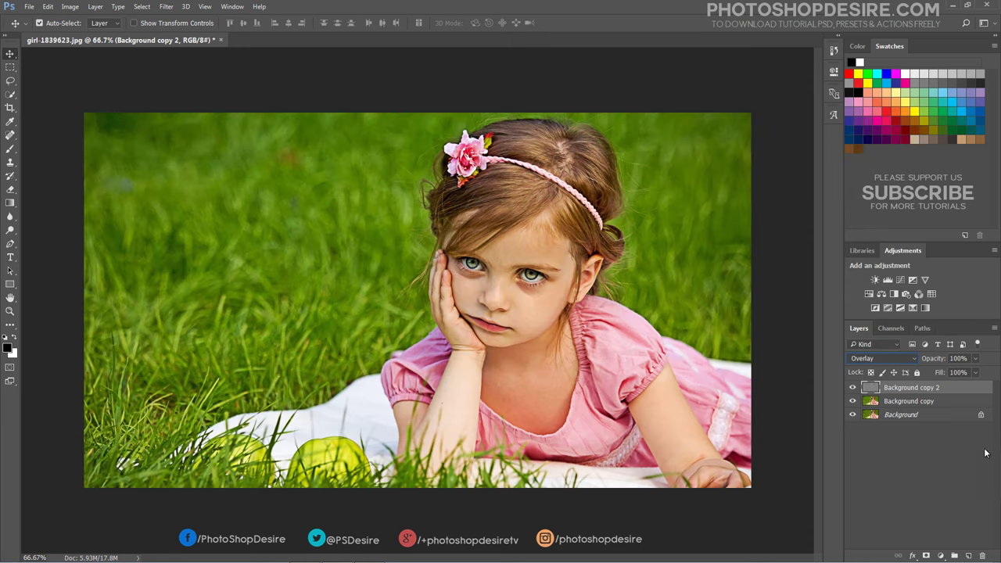
left_click(896, 402, "shift")
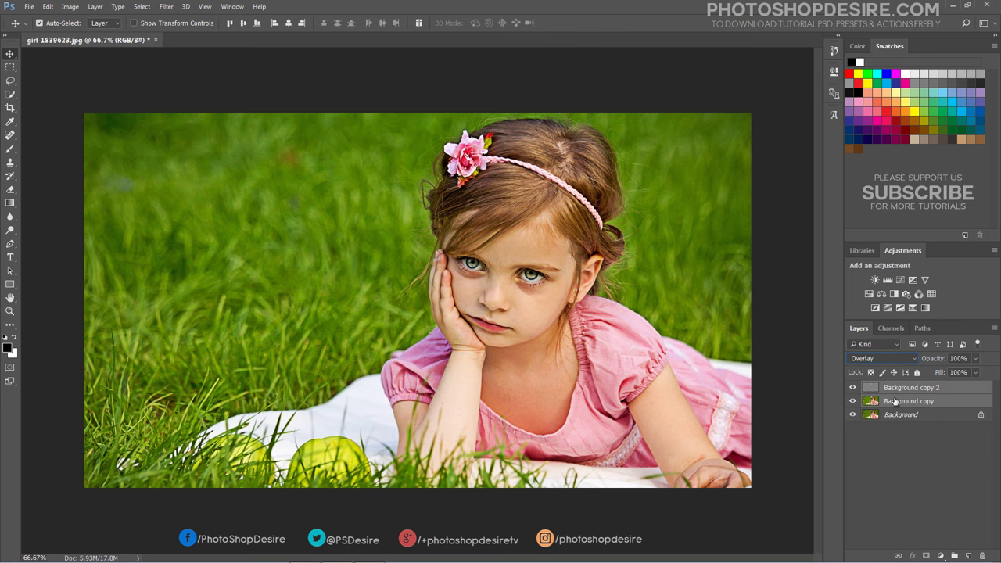
Merge the two copy layers, compare with the original, then apply Filter > Sharpen > Sharpen.
right_click(895, 401)
left_click(801, 398)
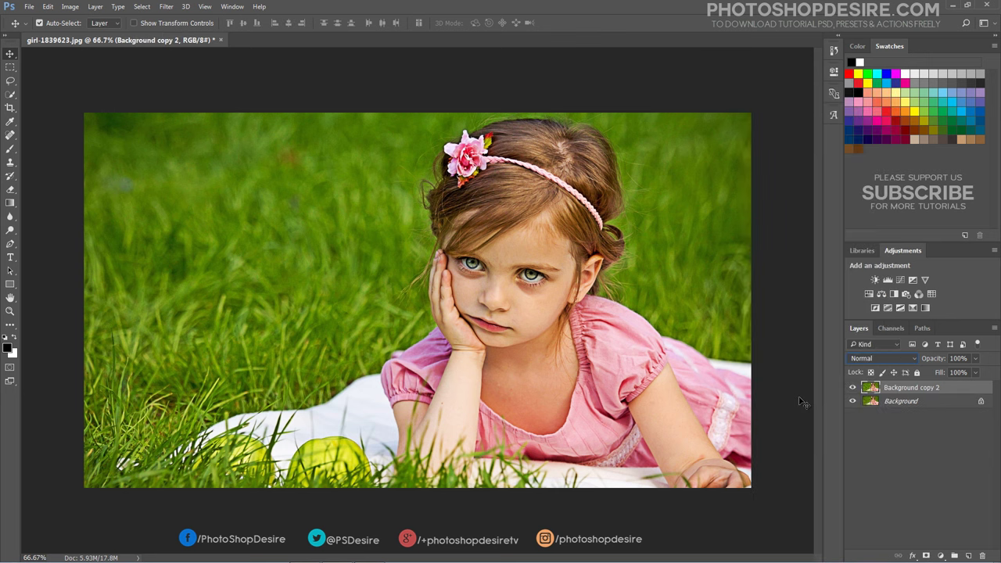
left_click(852, 388)
left_click(852, 388)
left_click(165, 7)
mouse_move(177, 180)
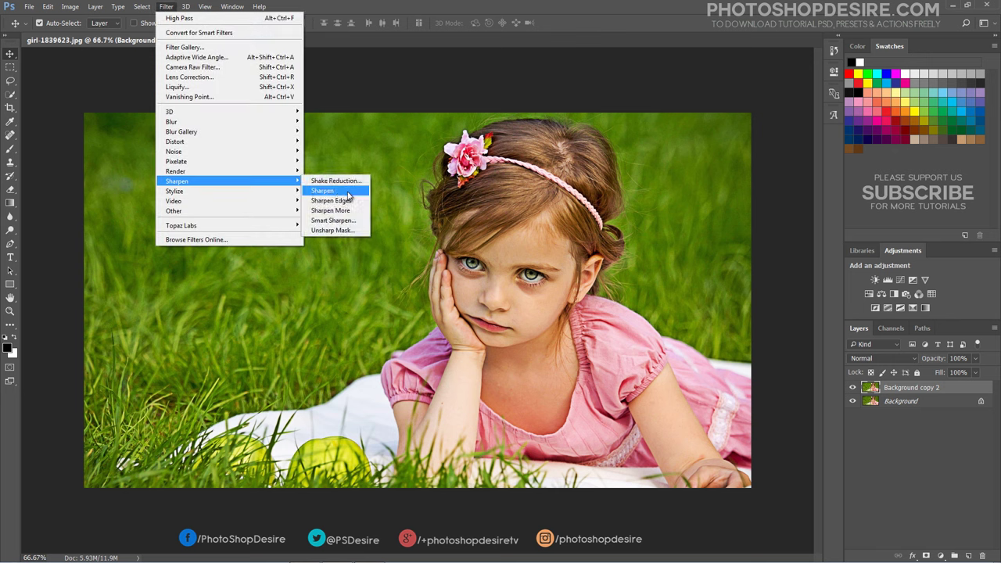
left_click(349, 195)
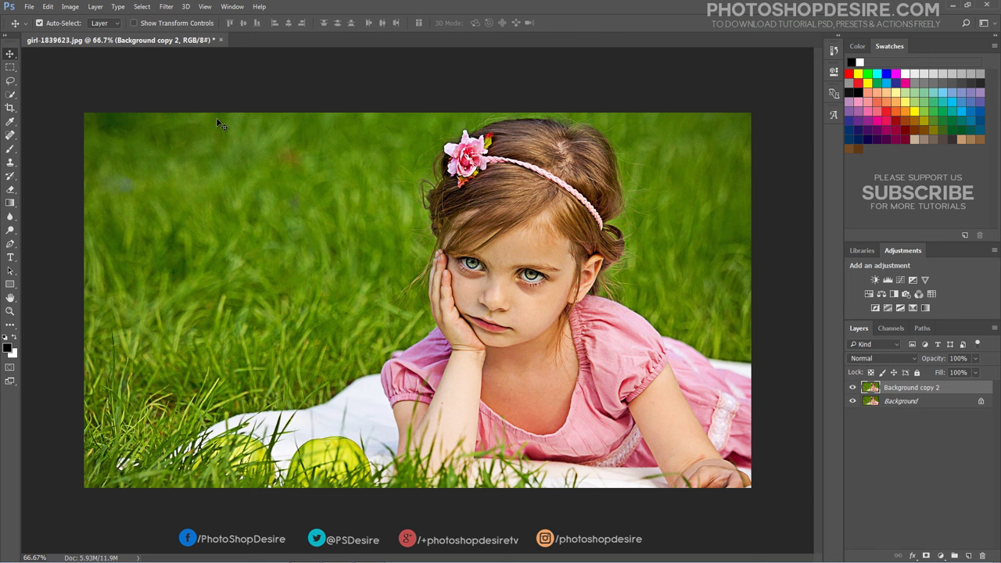
Apply an Anisotropic Diffuse filter to Background copy 2 for a soft painterly look.
left_click(167, 8)
mouse_move(173, 201)
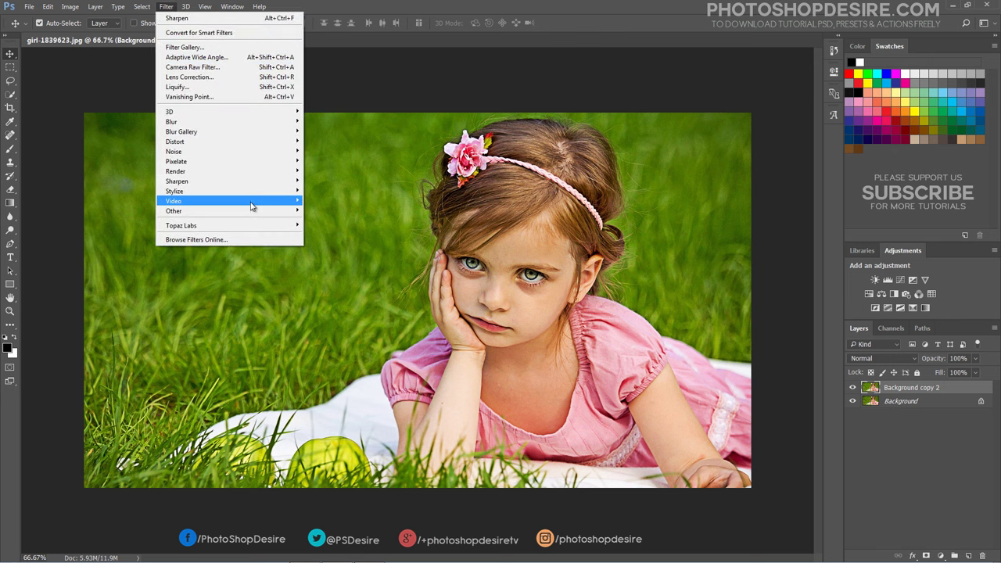
left_click(327, 191)
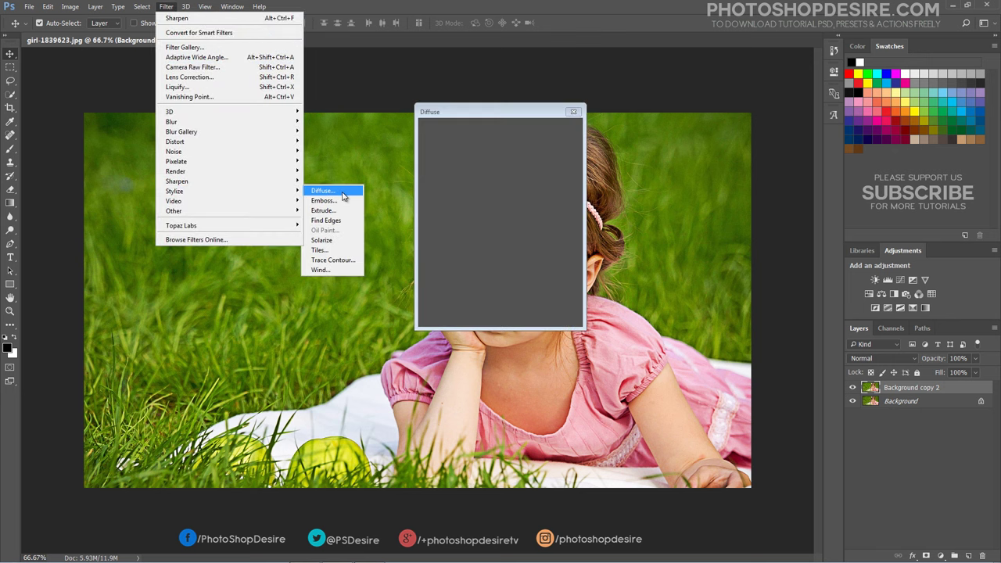
left_click_drag(451, 118, 202, 145)
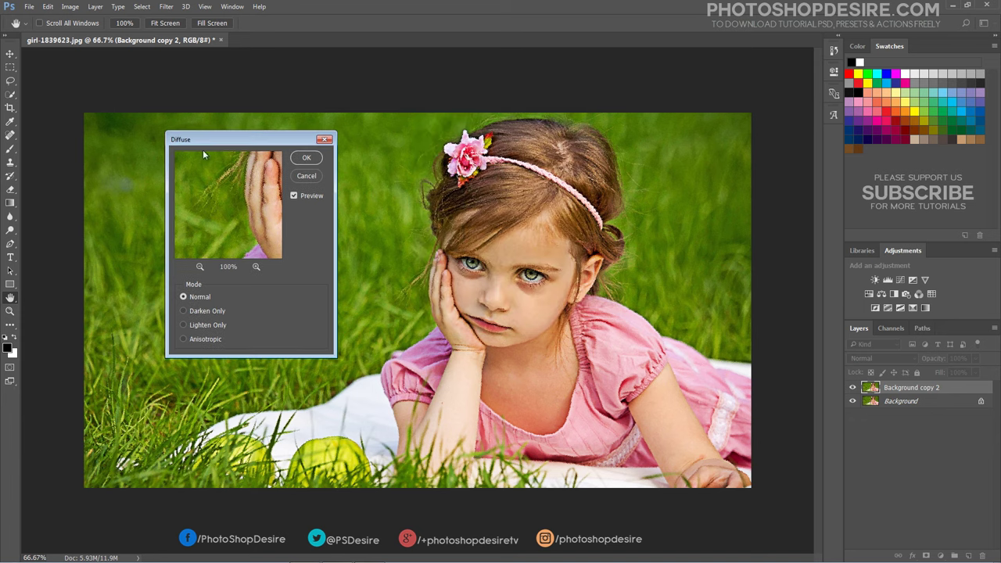
mouse_move(239, 198)
left_mouse_down()
mouse_move(195, 224)
mouse_move(212, 259)
left_mouse_up()
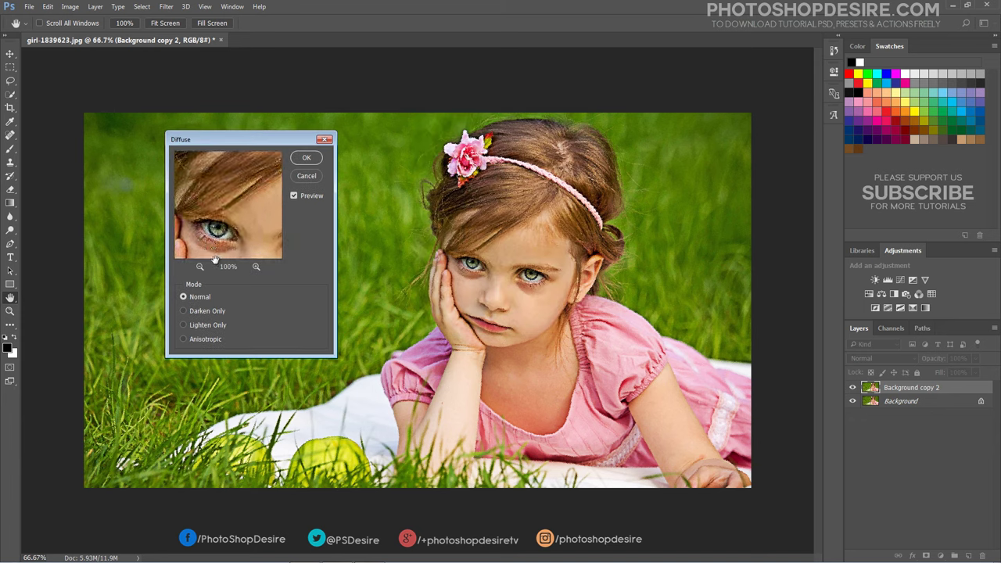
left_click(199, 268)
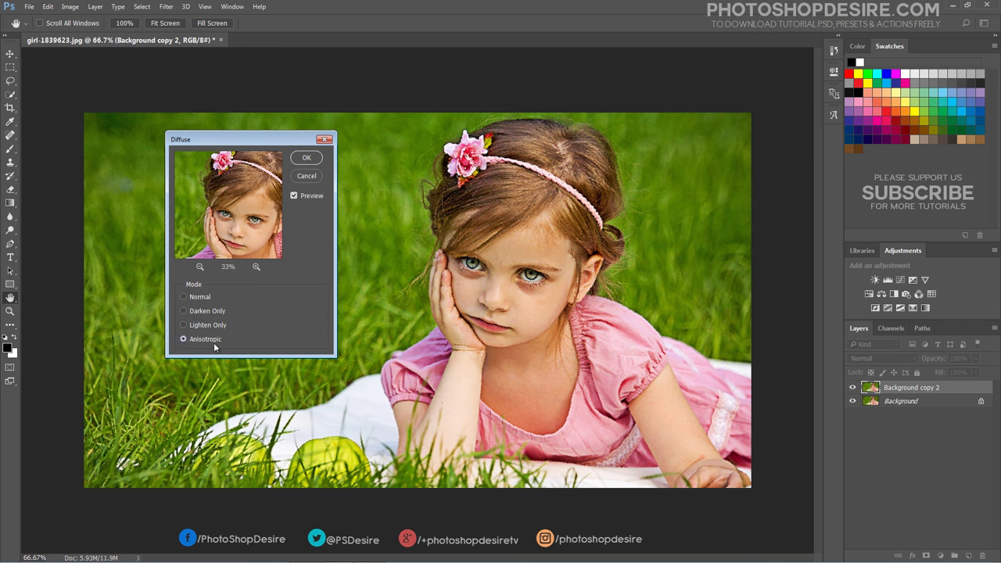
left_click(309, 160)
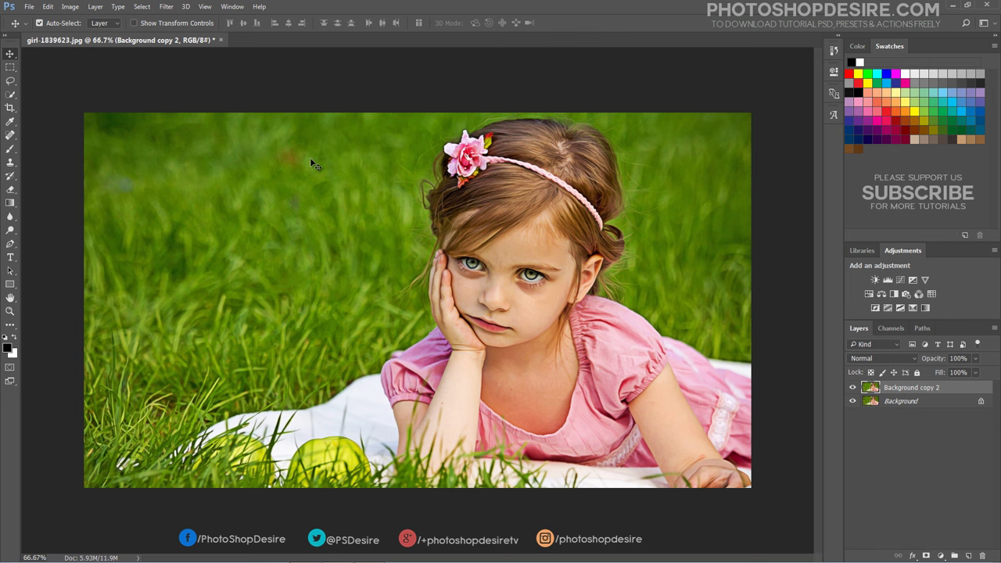
Apply Reduce Noise at strength 10, Preserve Details 0, color noise 0, with JPEG artifact removal.
left_click(166, 7)
mouse_move(227, 151)
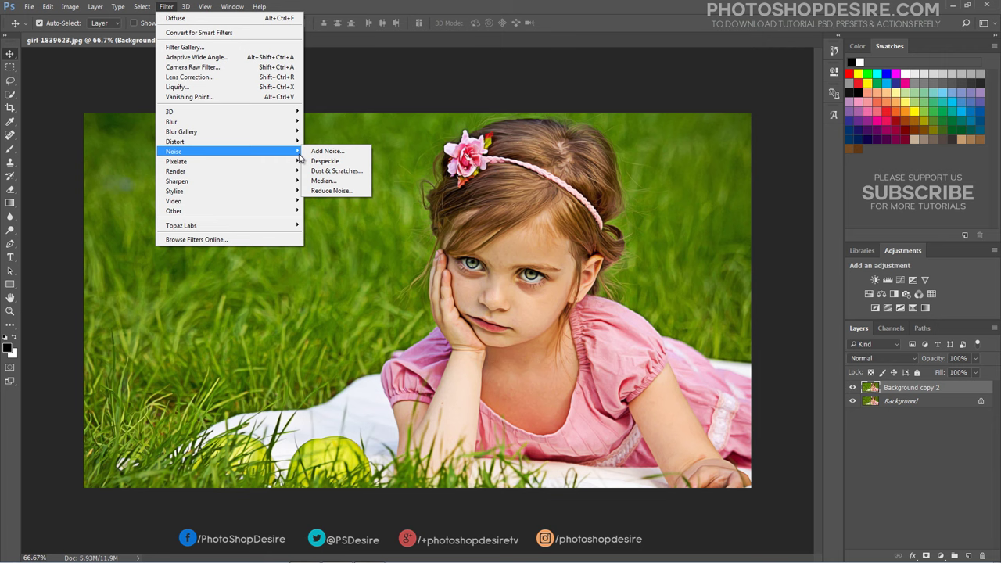
left_click(361, 194)
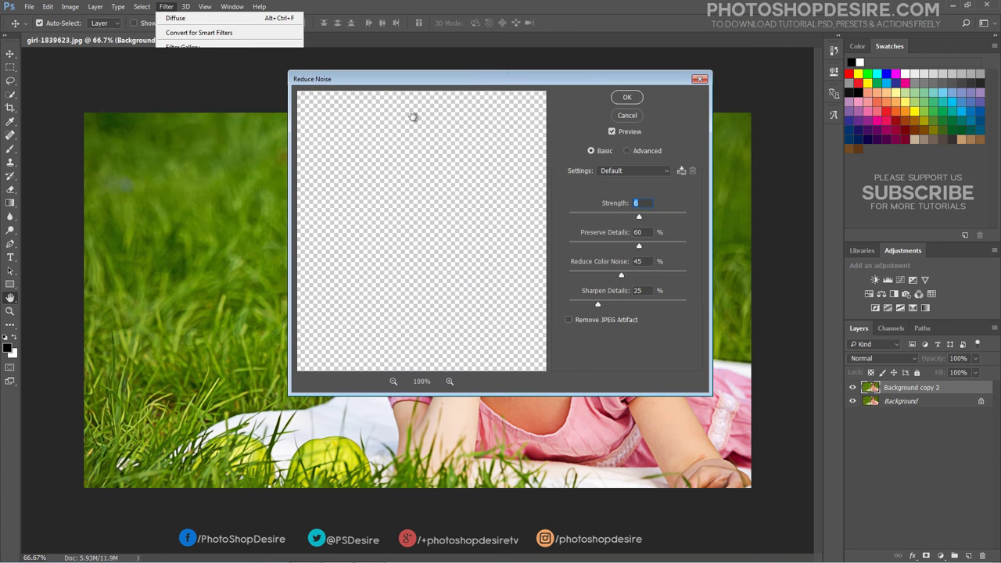
left_click_drag(422, 79, 290, 138)
left_click_drag(328, 212, 196, 301)
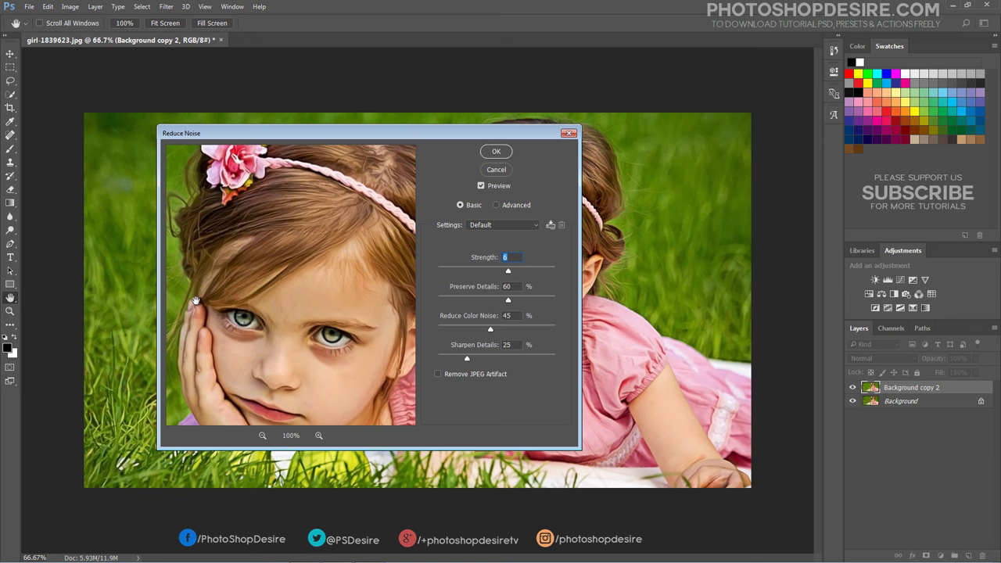
left_click(438, 375)
type("10")
left_click_drag(508, 300, 435, 301)
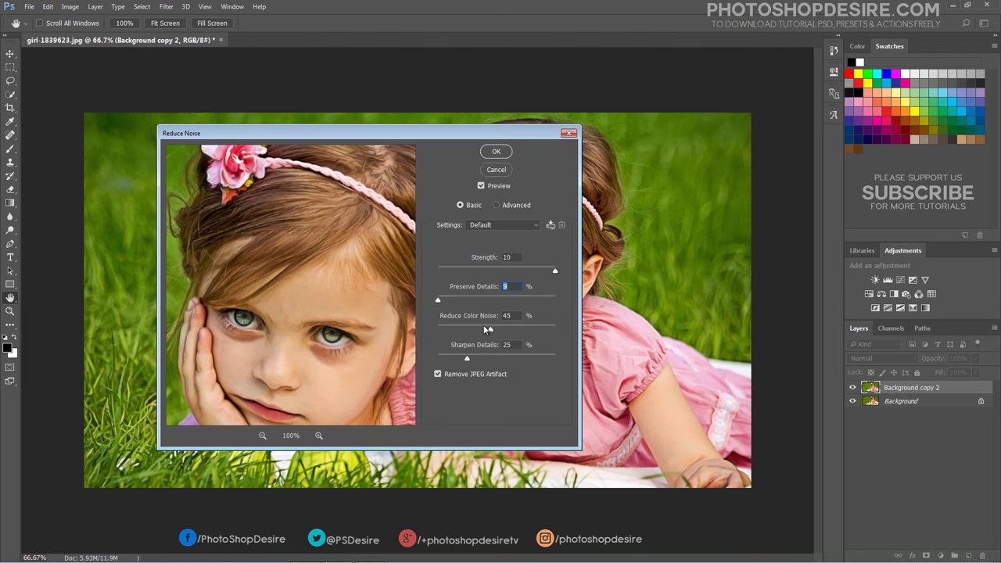
left_click(490, 329)
mouse_move(488, 329)
left_mouse_down()
mouse_move(437, 329)
mouse_move(437, 358)
left_mouse_up()
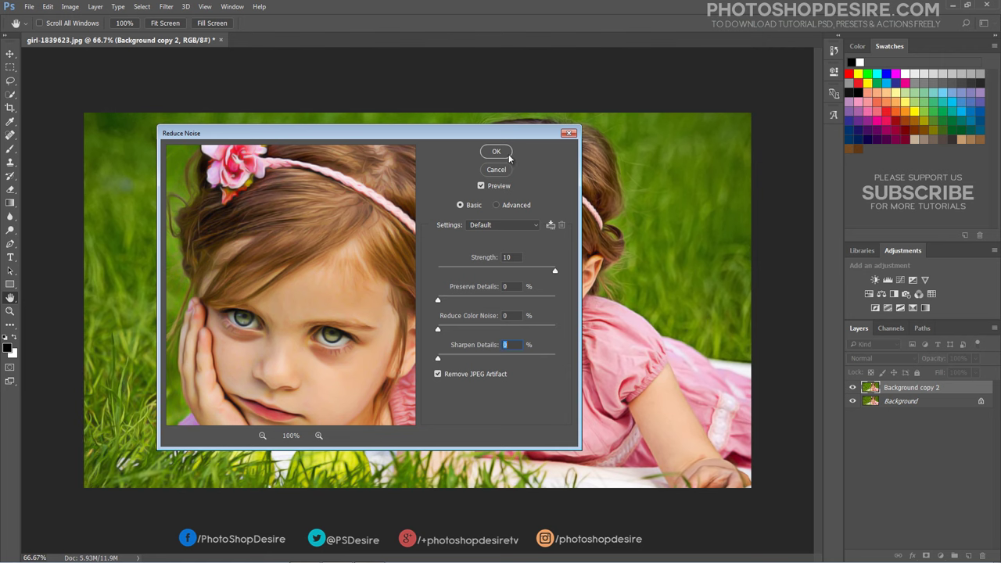
left_click(505, 153)
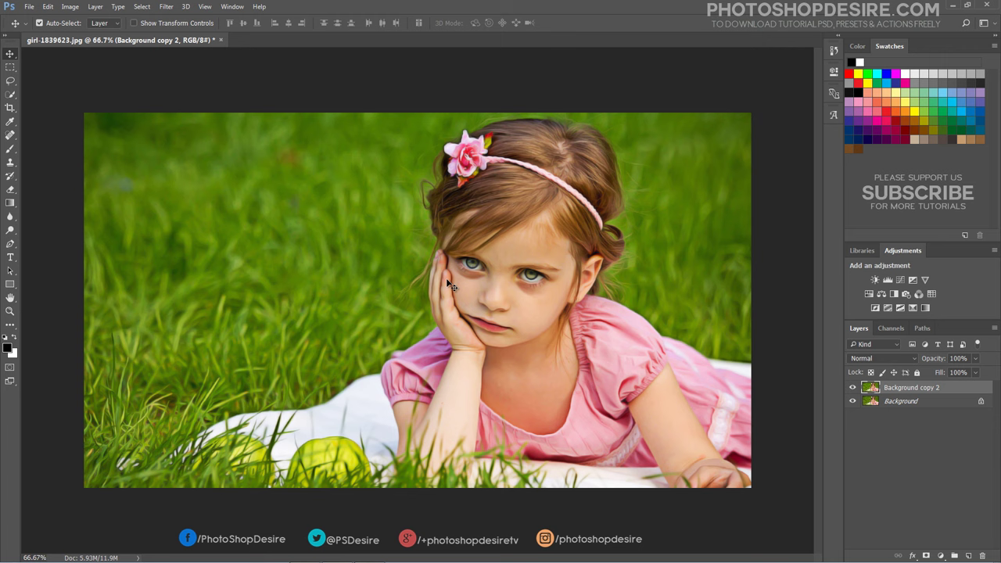
Apply Smart Sharpen at 321% amount, 0.7 px radius, legacy mode, removing Gaussian Blur.
left_click(166, 8)
mouse_move(177, 180)
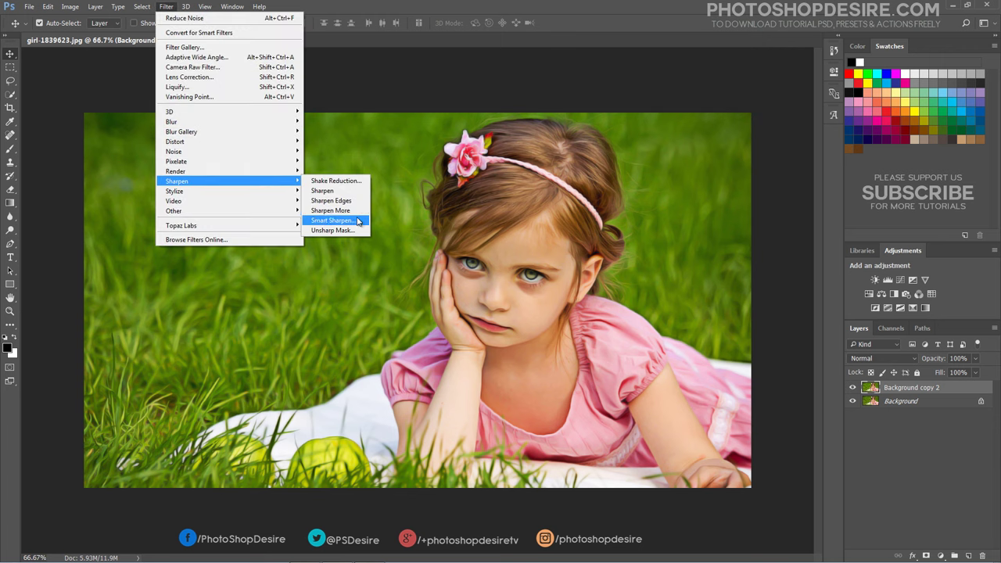
left_click(360, 221)
left_click_drag(448, 138, 272, 141)
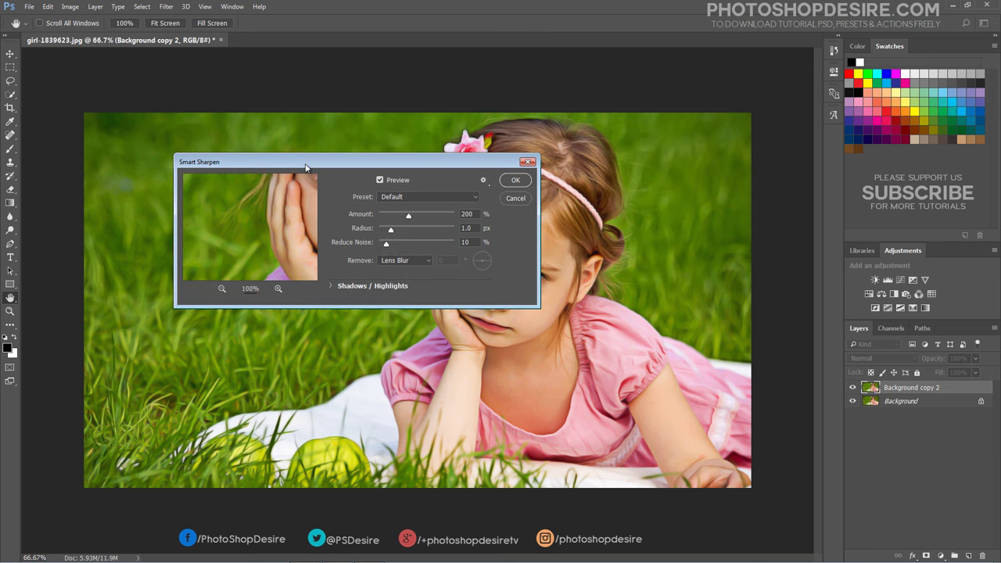
left_click(189, 266)
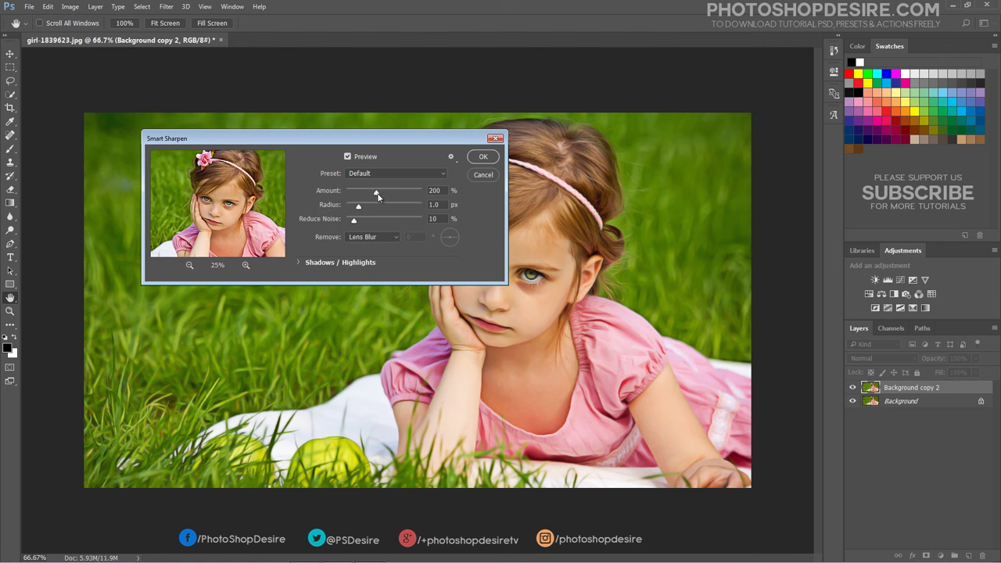
mouse_move(378, 198)
left_mouse_down()
mouse_move(395, 196)
mouse_move(354, 207)
left_mouse_up()
left_click(451, 156)
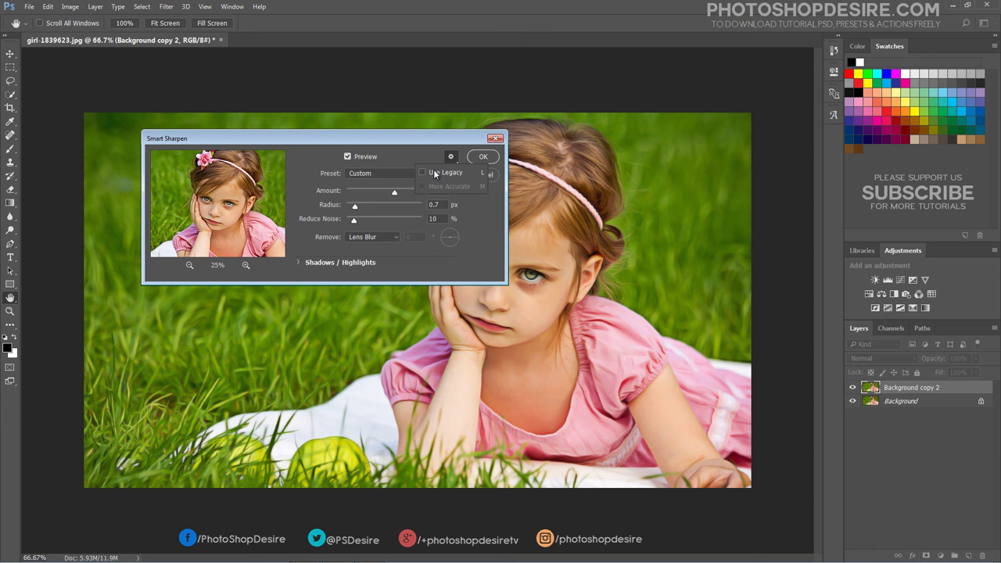
left_click(423, 173)
left_click(386, 242)
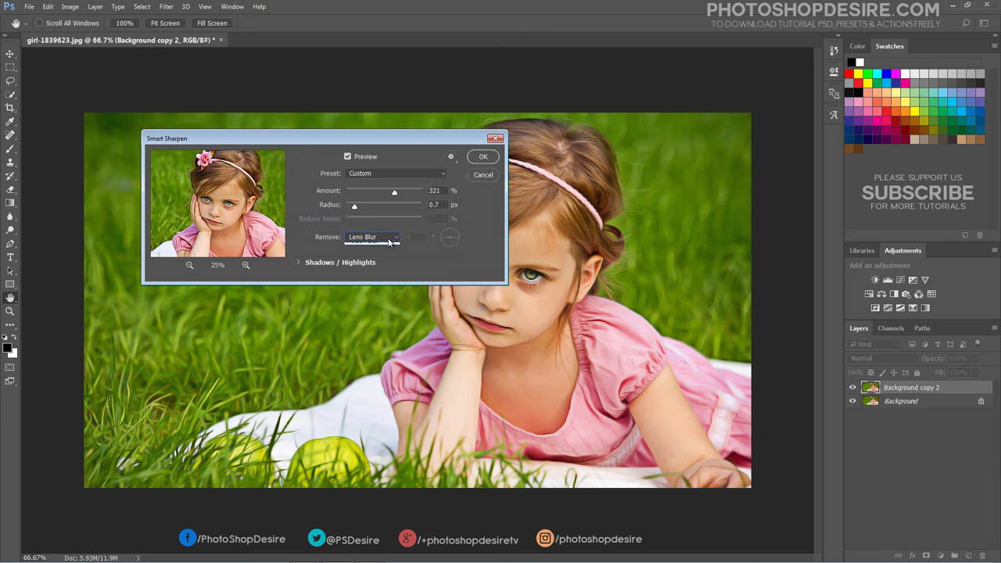
left_click(388, 243)
left_click(482, 156)
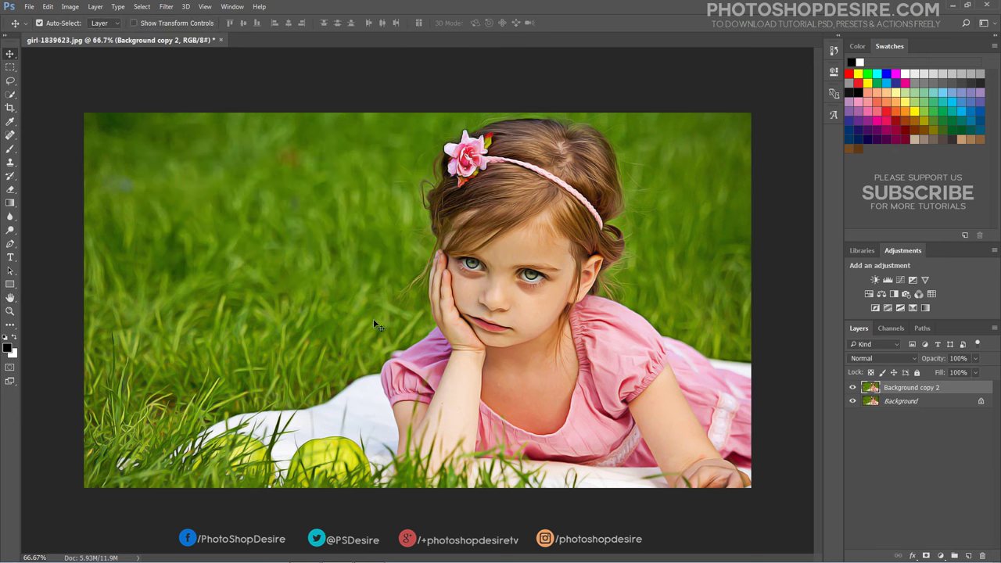
Reopen Reduce Noise with JPEG removal off, Preserve Details 30, Color Noise 82, Sharpen Details 19.
left_click(166, 7)
mouse_move(175, 171)
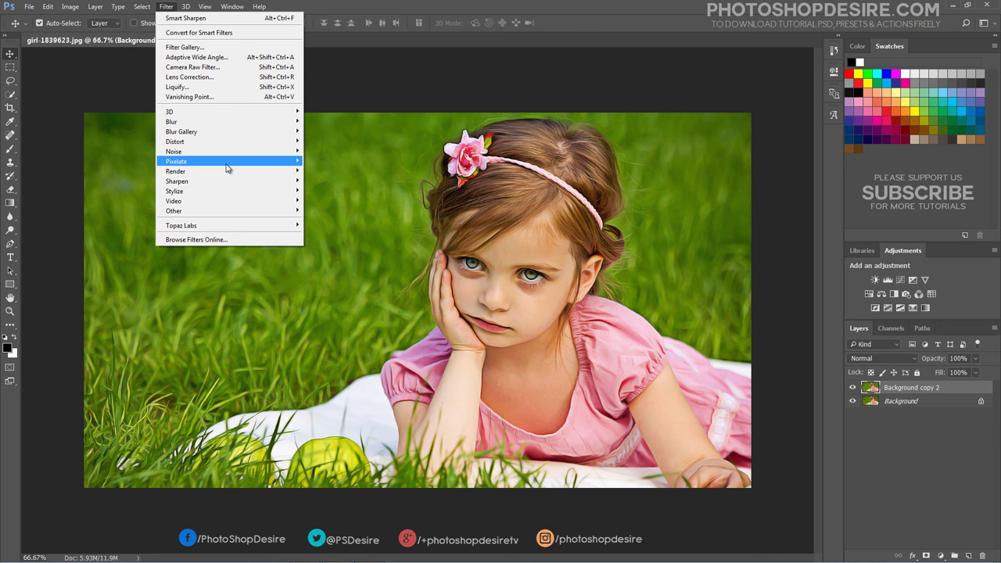
mouse_move(227, 151)
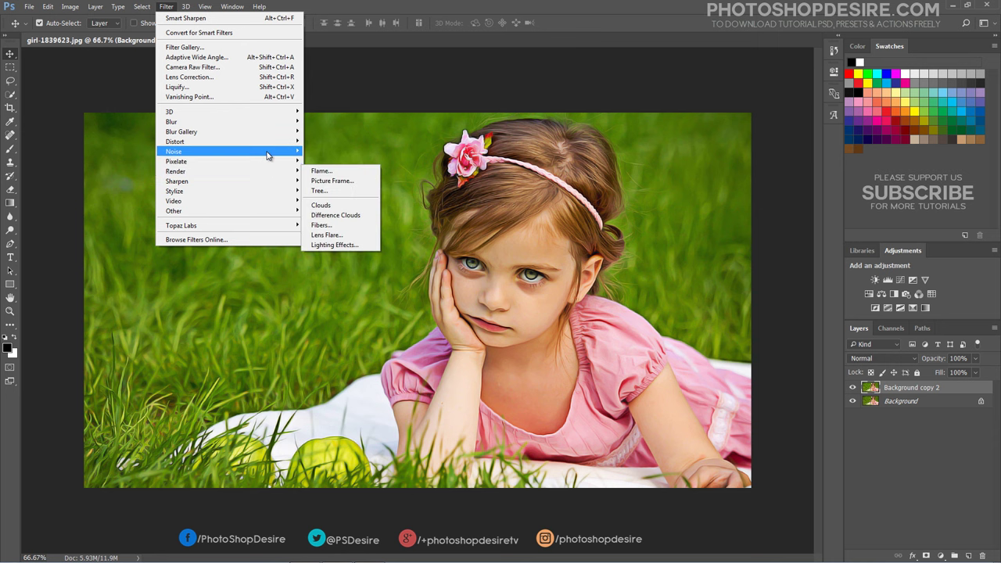
left_click(331, 191)
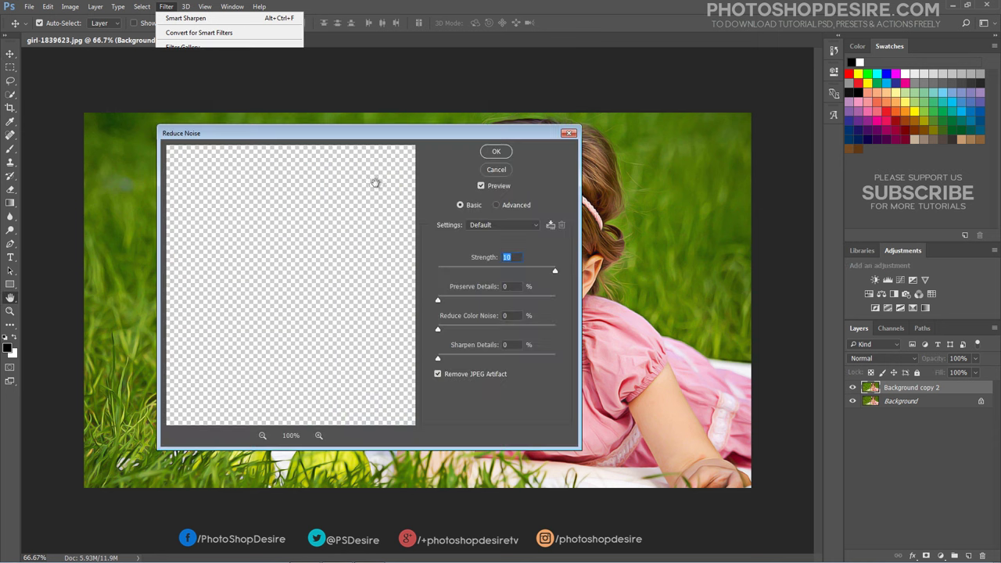
left_click_drag(395, 140, 324, 127)
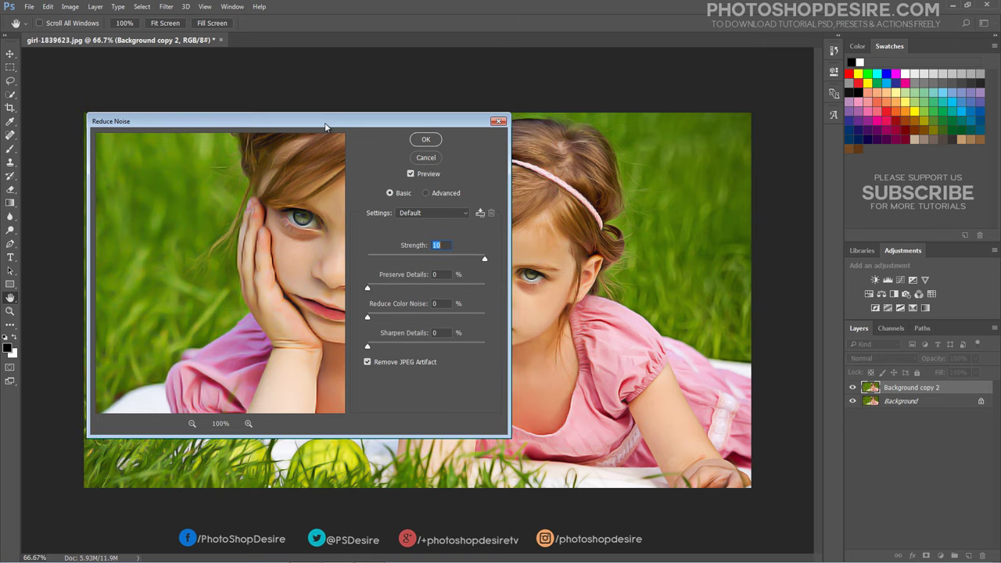
left_click_drag(302, 189, 189, 253)
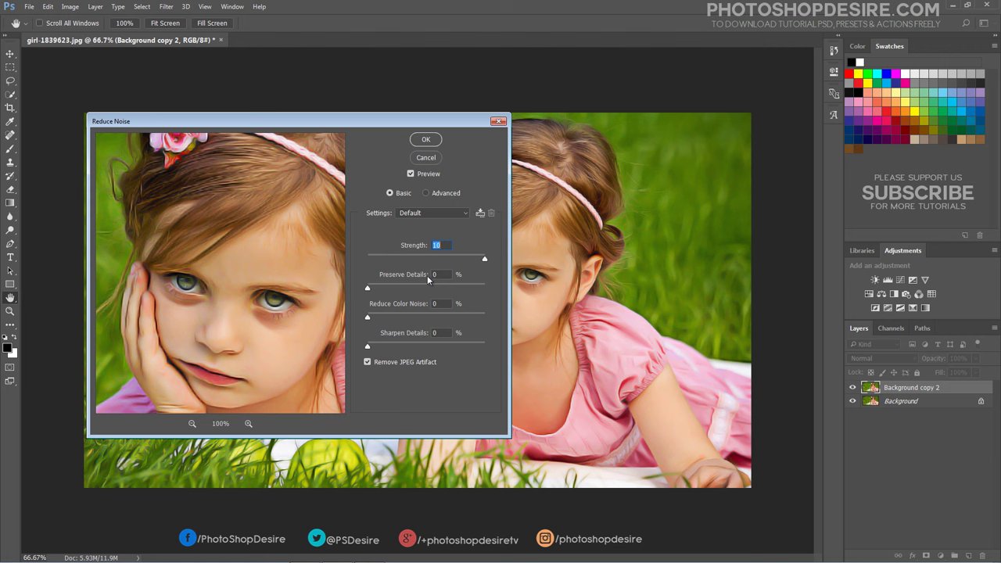
left_click(367, 362)
left_click_drag(368, 291, 388, 293)
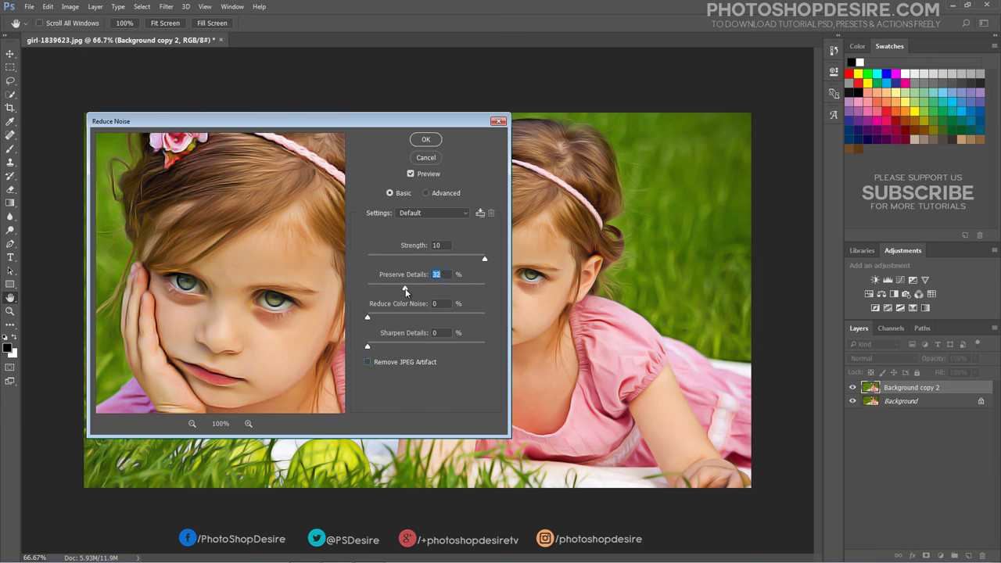
left_click_drag(406, 291, 403, 291)
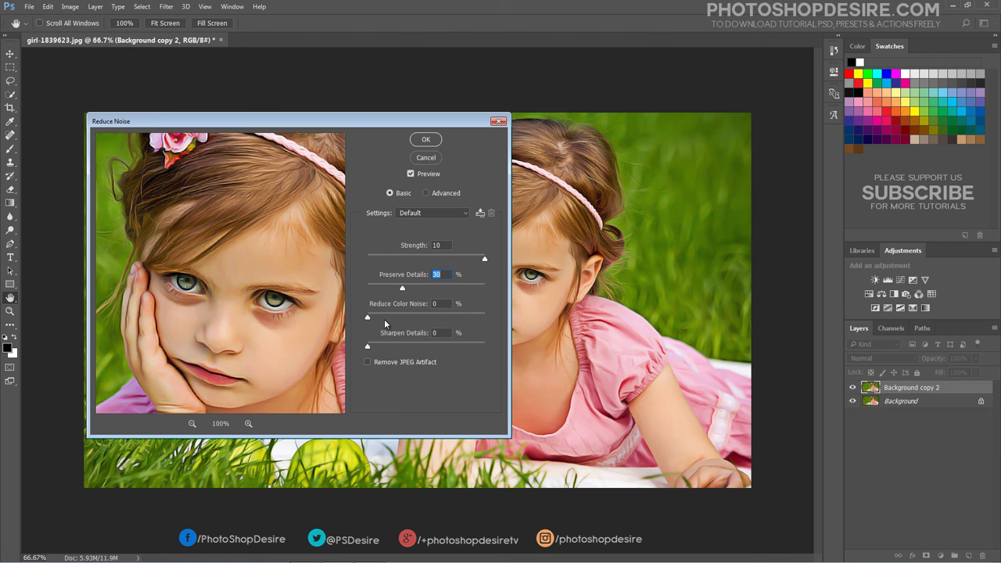
left_click_drag(368, 319, 443, 328)
mouse_move(367, 349)
left_mouse_down()
mouse_move(404, 355)
mouse_move(389, 358)
left_mouse_up()
Apply the second noise reduction pass and toggle the layer to compare with the original.
left_click(426, 139)
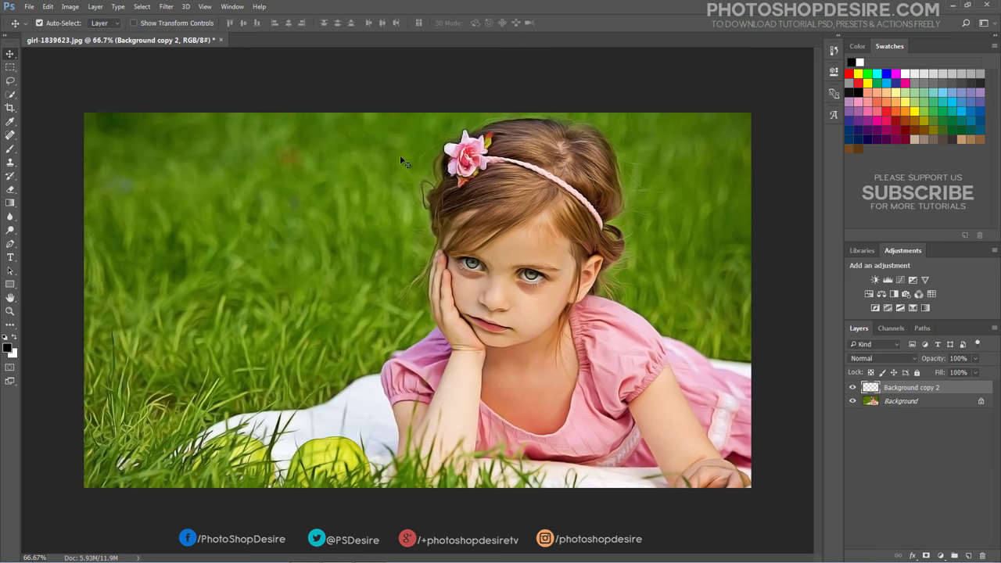
left_click(852, 387)
left_click(852, 388)
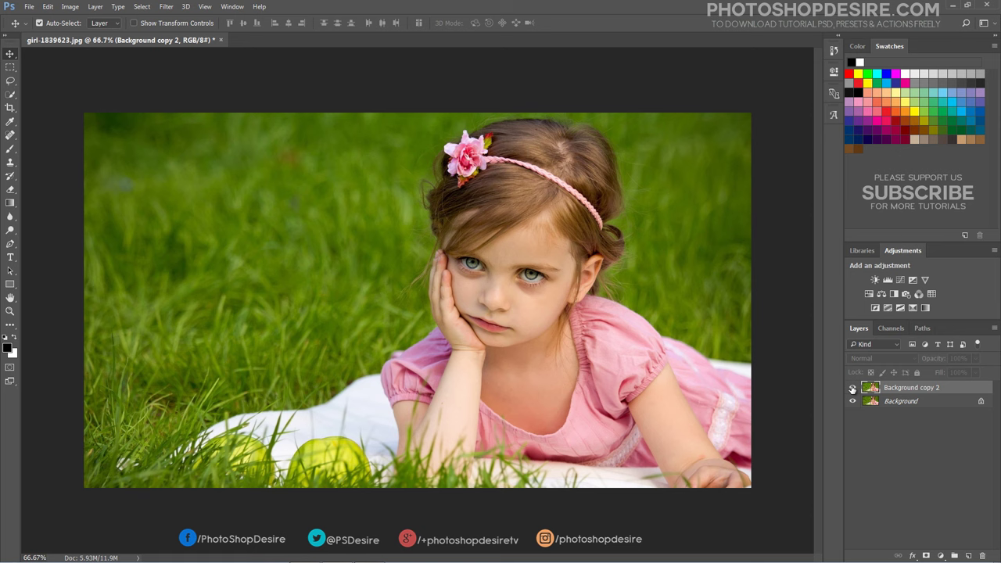
left_click(852, 387)
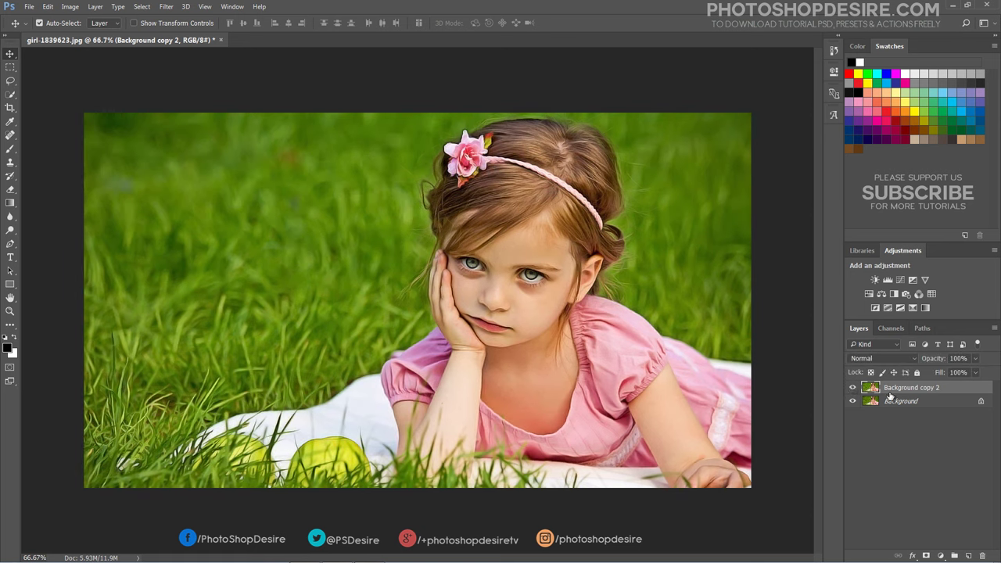
Rename the filtered layer 'Painting' and duplicate it as Painting copy.
double_click(891, 388)
type("Painting")
left_click(900, 456)
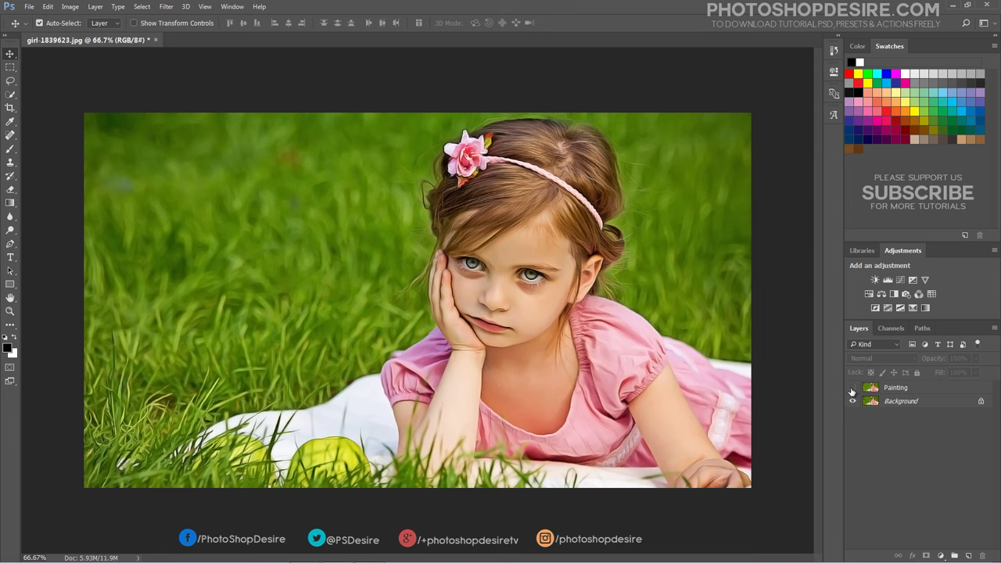
left_click(852, 388)
left_click_drag(895, 388, 967, 551)
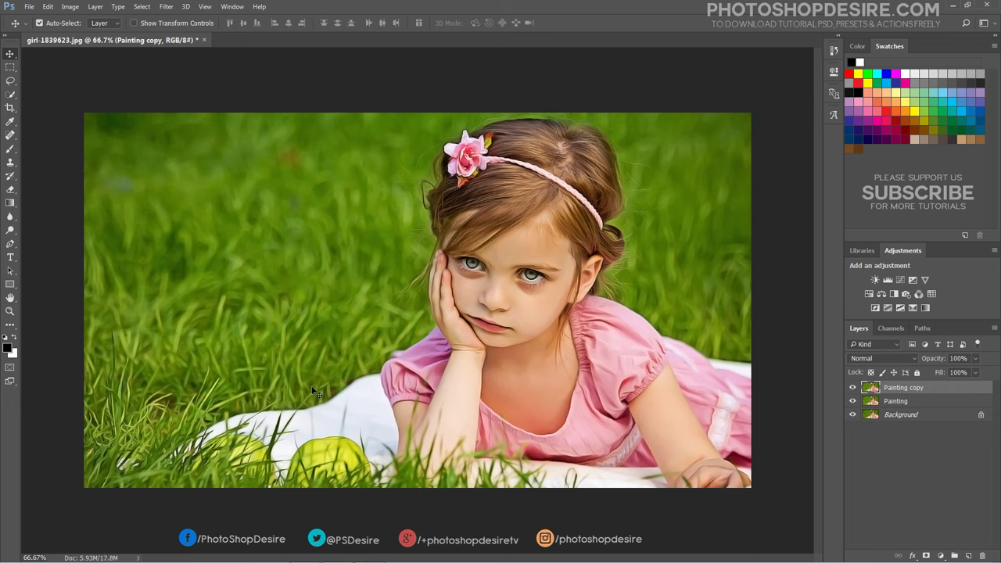
Rotate the canvas 90° clockwise and apply an Anisotropic Diffuse pass.
left_click(71, 8)
mouse_move(89, 102)
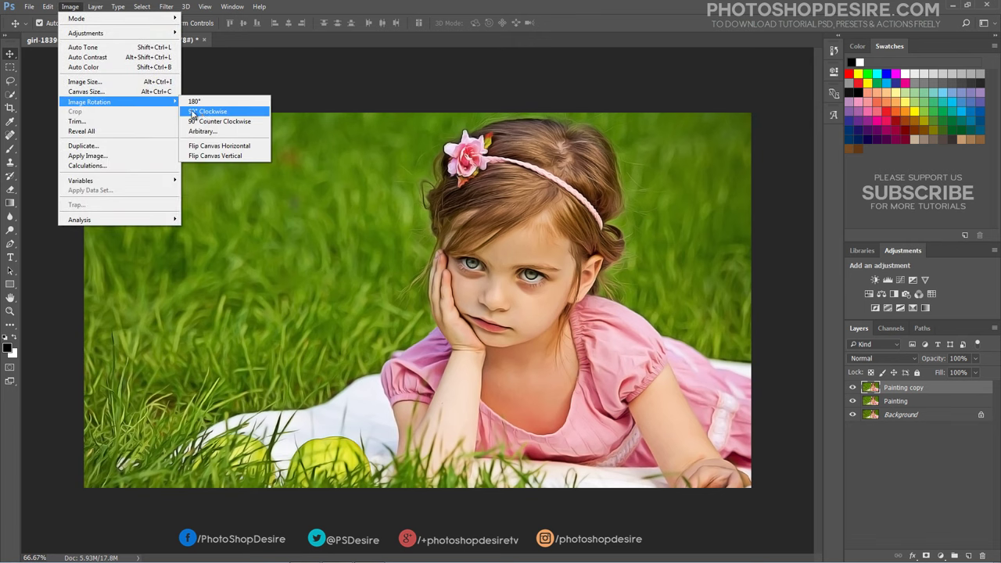
left_click(202, 117)
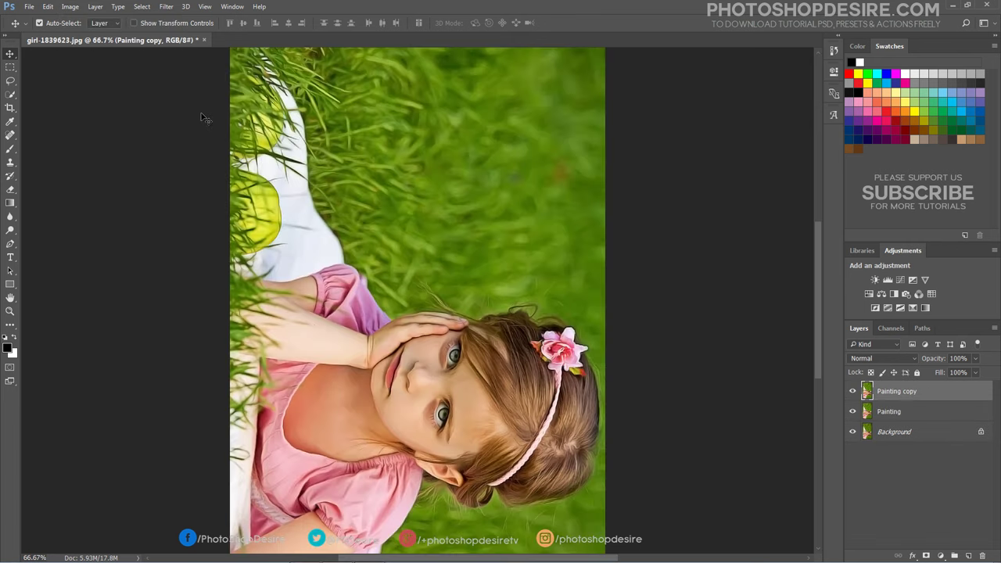
left_click(166, 8)
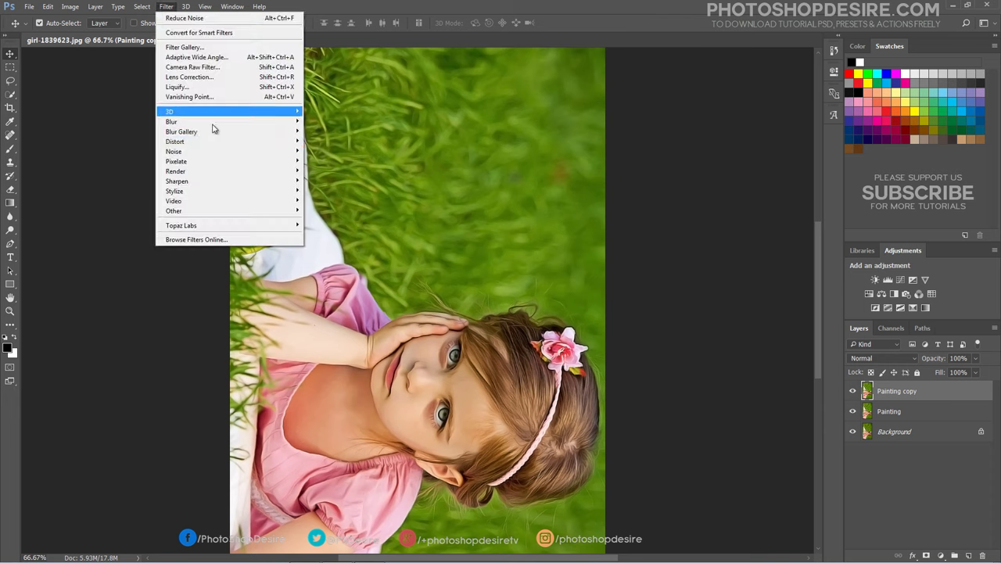
mouse_move(175, 191)
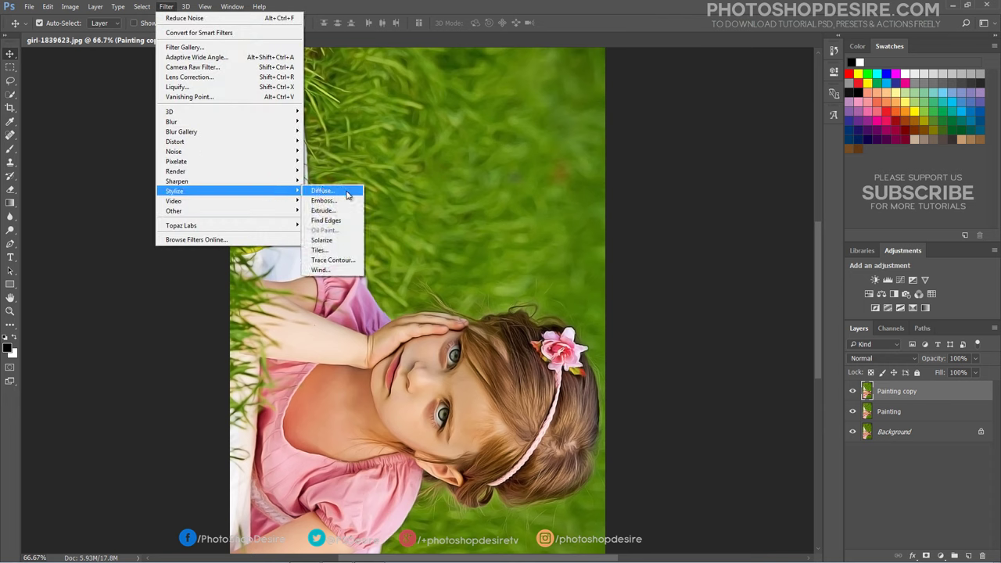
left_click(348, 194)
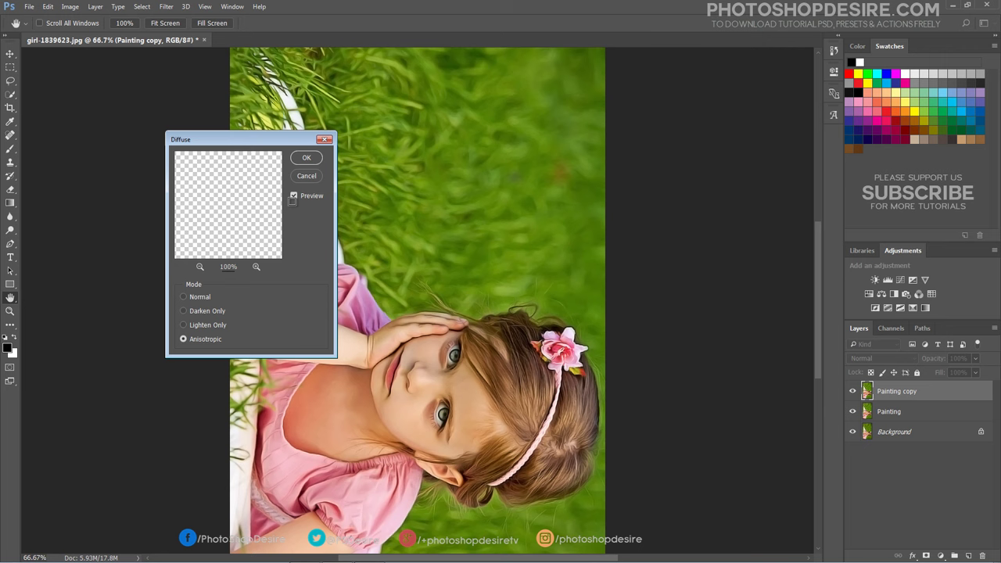
left_click(305, 159)
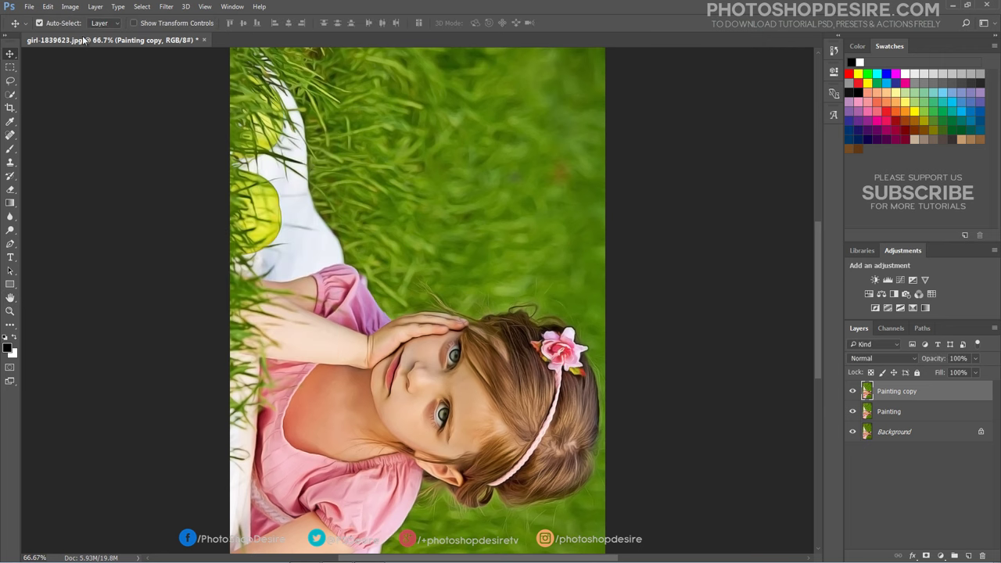
Rotate another 90° clockwise and apply a second Anisotropic Diffuse pass.
left_click(70, 6)
mouse_move(89, 102)
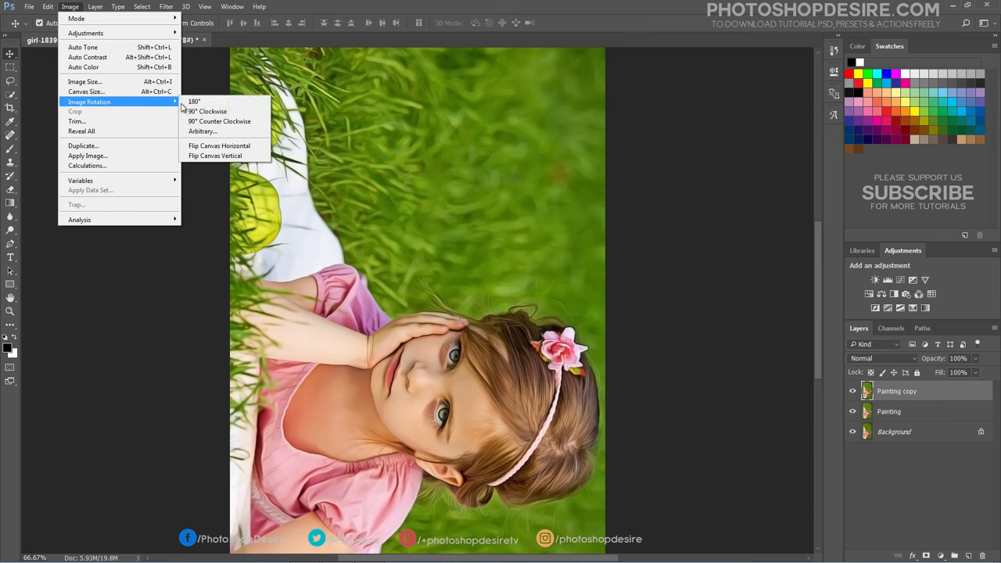
left_click(212, 115)
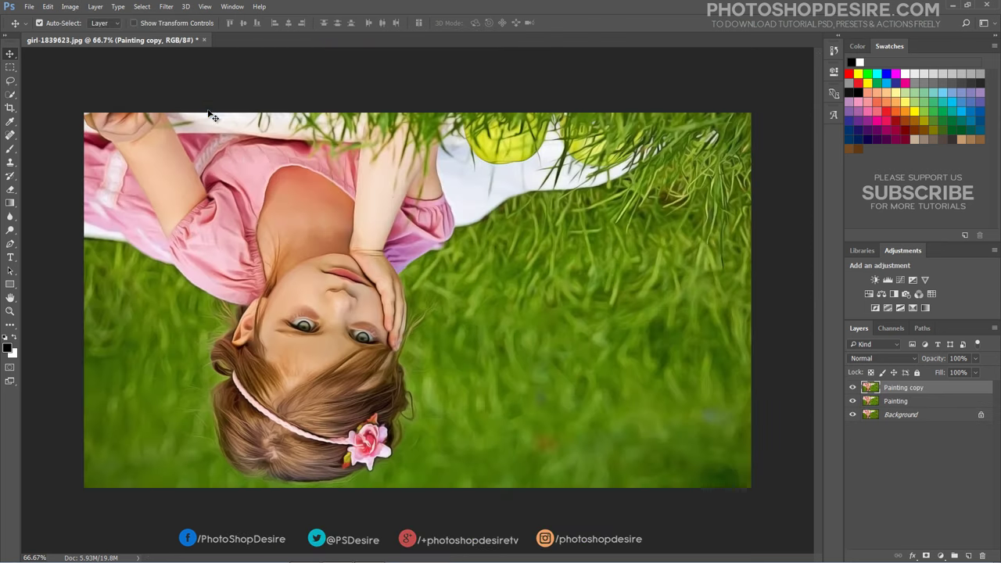
left_click(166, 7)
mouse_move(227, 190)
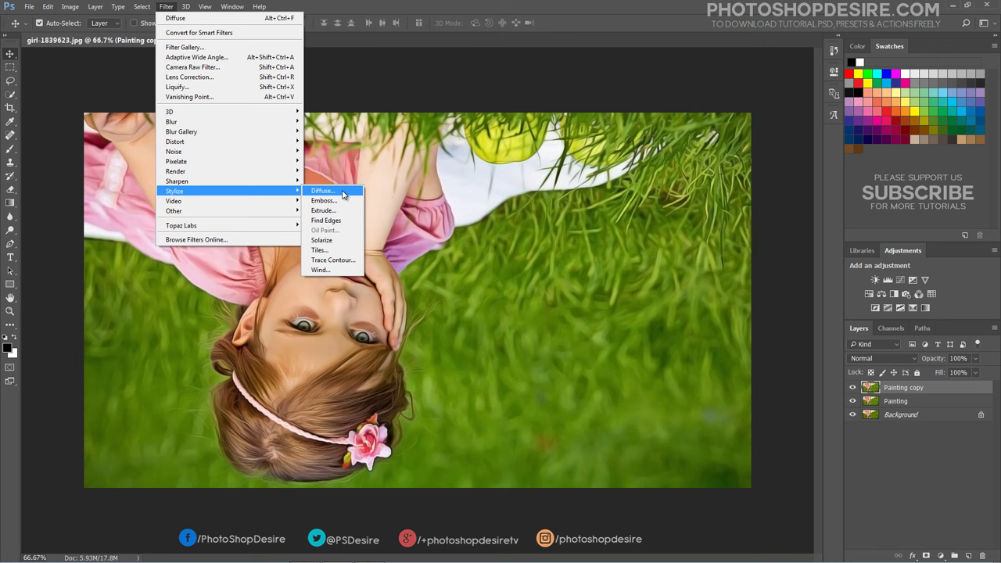
left_click(344, 193)
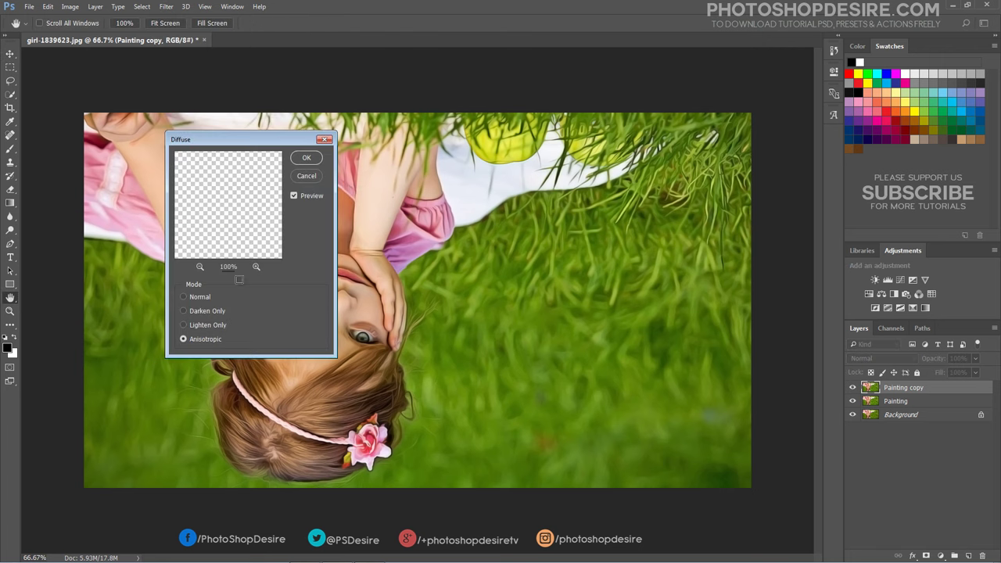
left_click(306, 159)
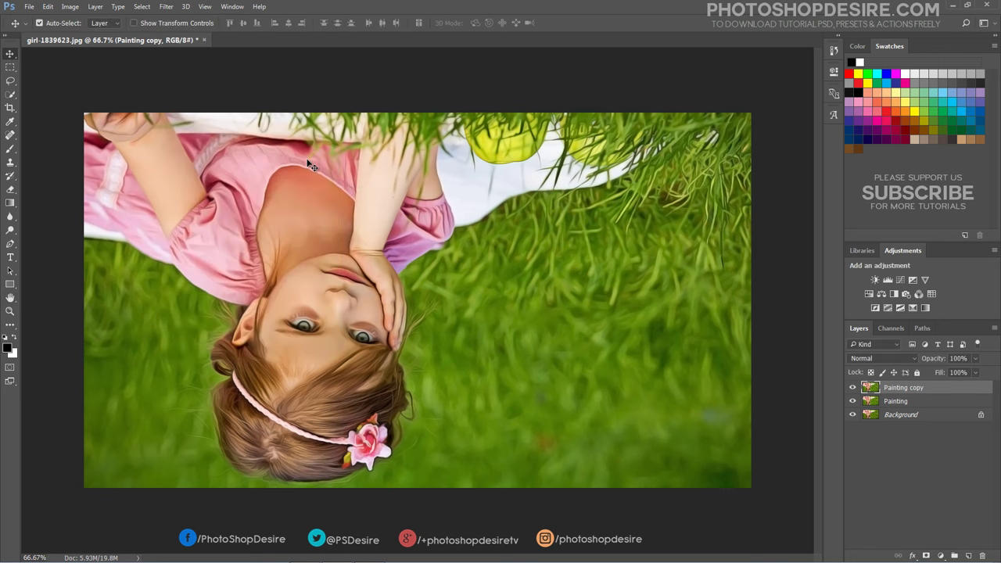
Rotate 90° clockwise, run a third Diffuse pass, then rotate the image back upright.
left_click(76, 12)
mouse_move(117, 102)
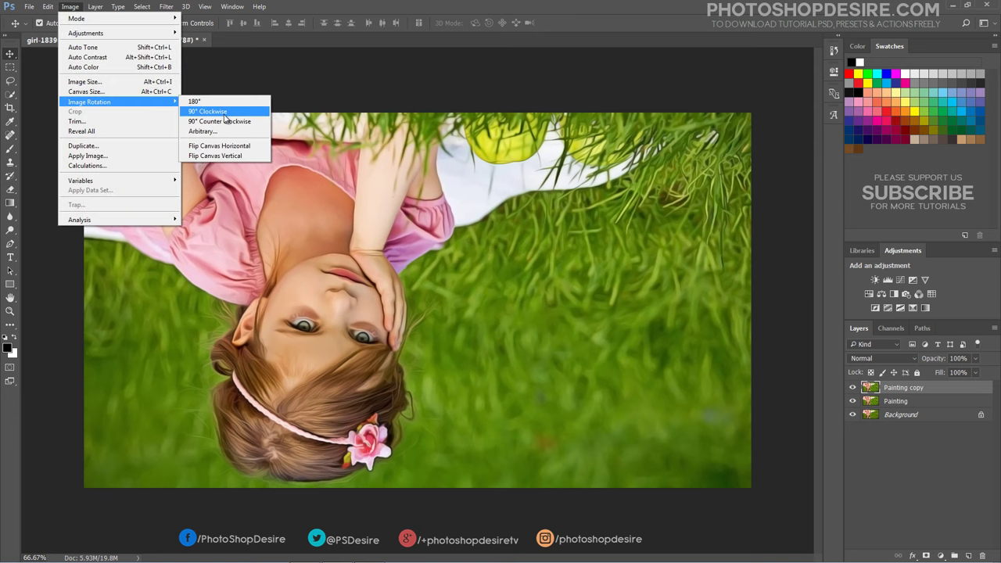
left_click(224, 116)
left_click(166, 6)
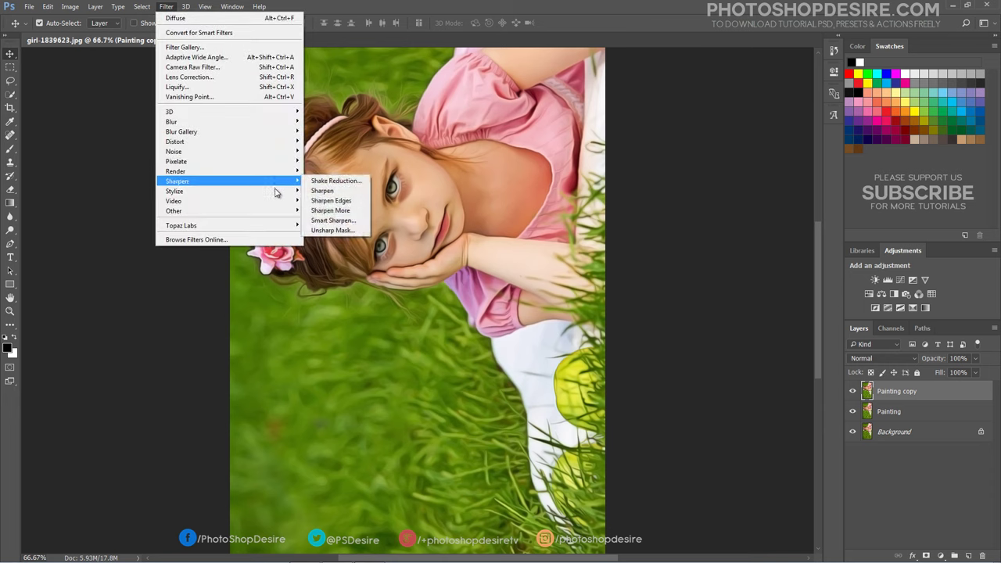
mouse_move(175, 191)
left_click(336, 191)
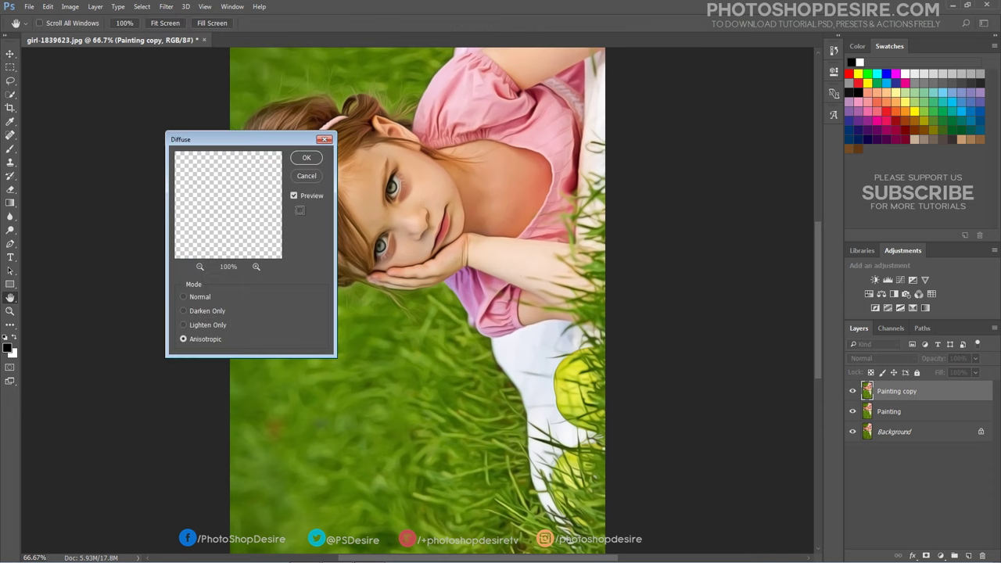
left_click(305, 159)
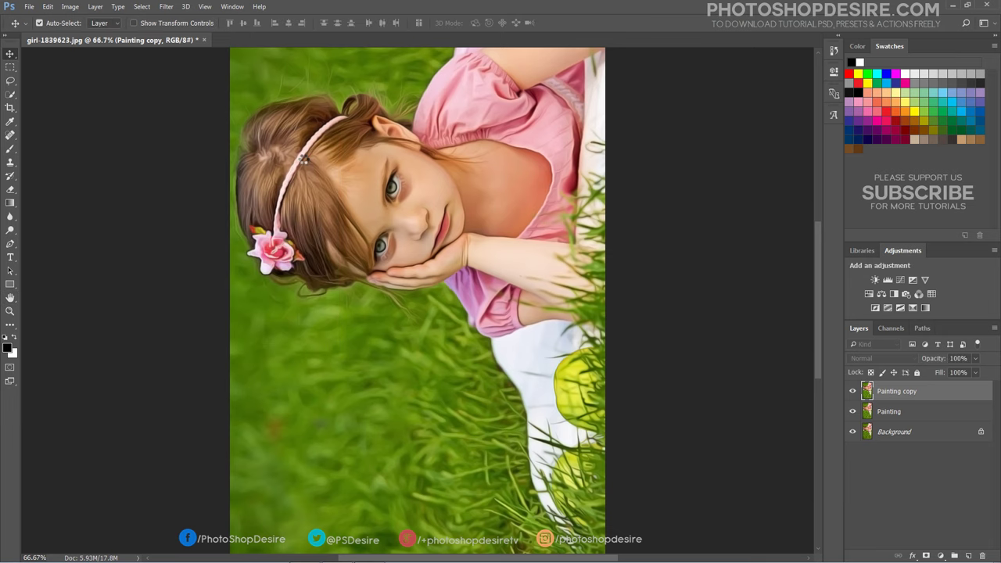
left_click(69, 7)
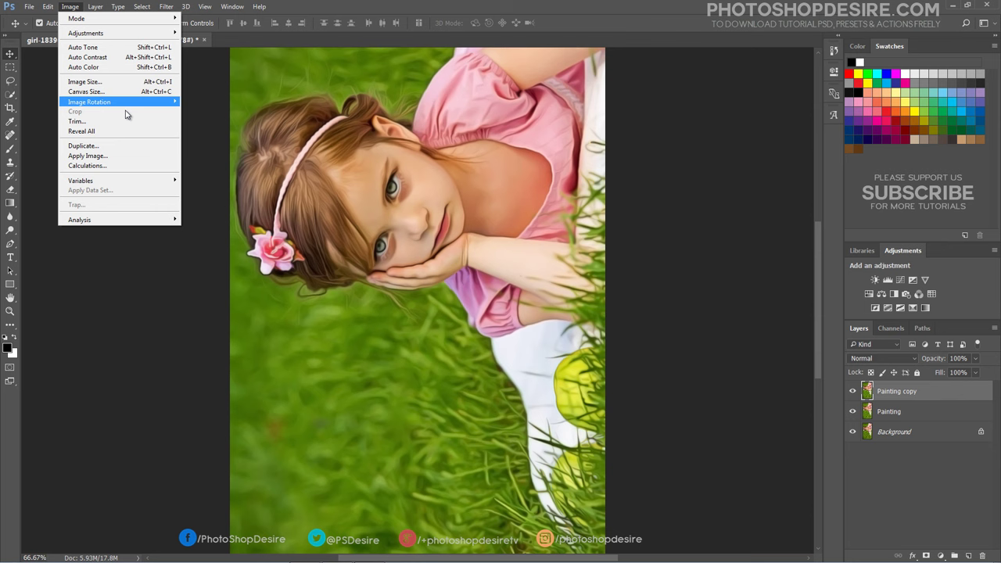
mouse_move(89, 102)
left_click(201, 115)
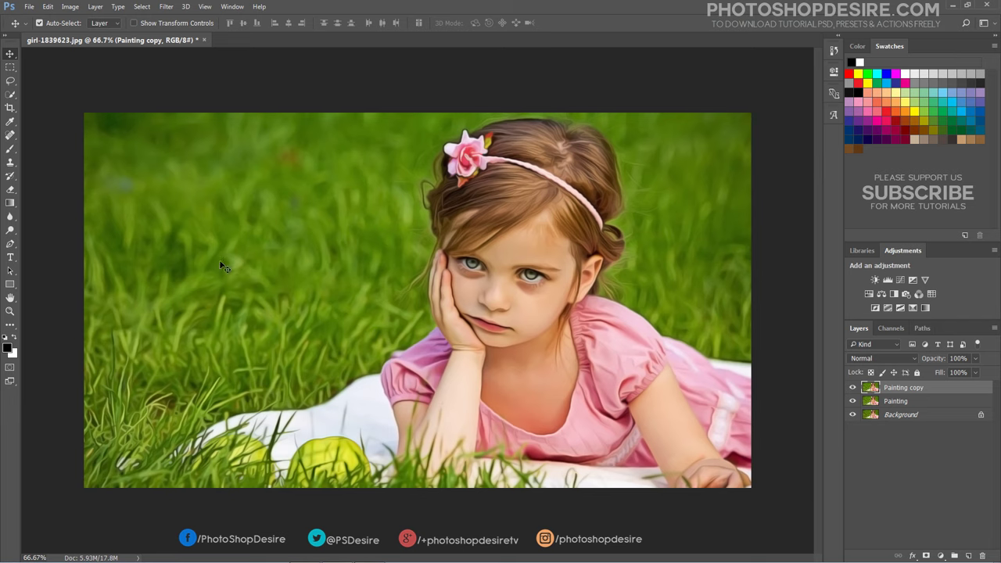
Smart Sharpen the Painting copy layer at amount 200, radius 2.0 px and noise reduction 10.
left_click(166, 6)
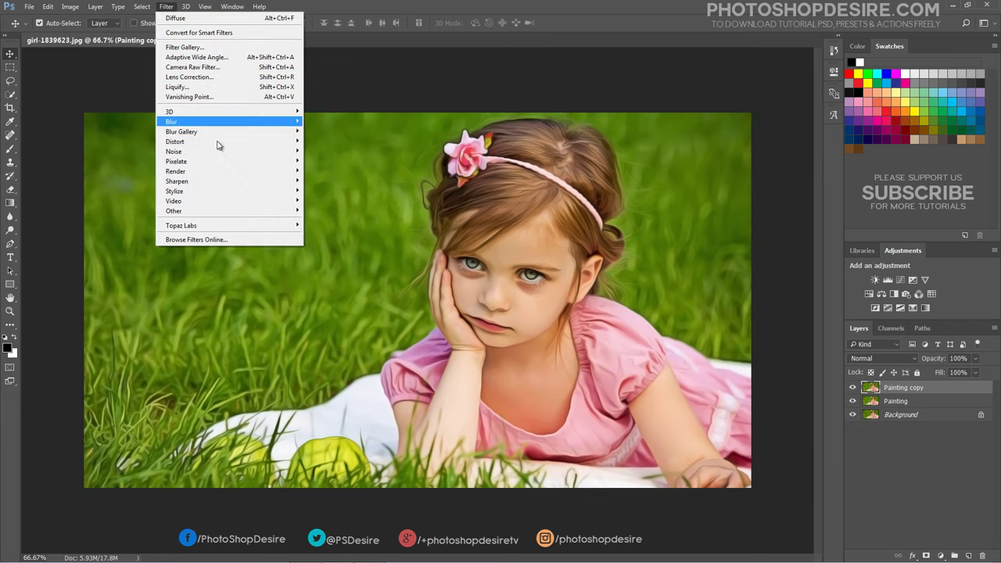
mouse_move(177, 180)
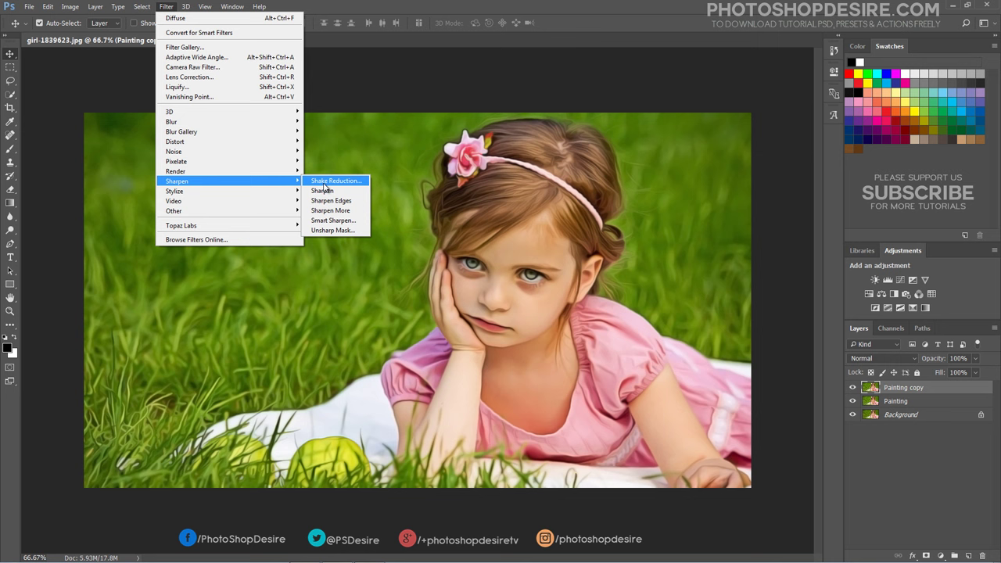
left_click(354, 220)
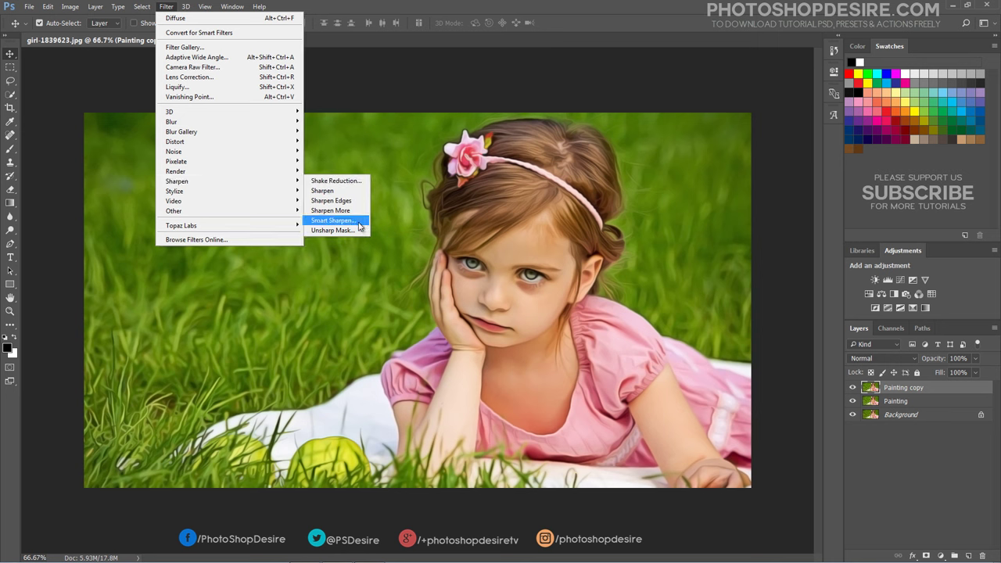
left_click_drag(266, 169, 155, 255)
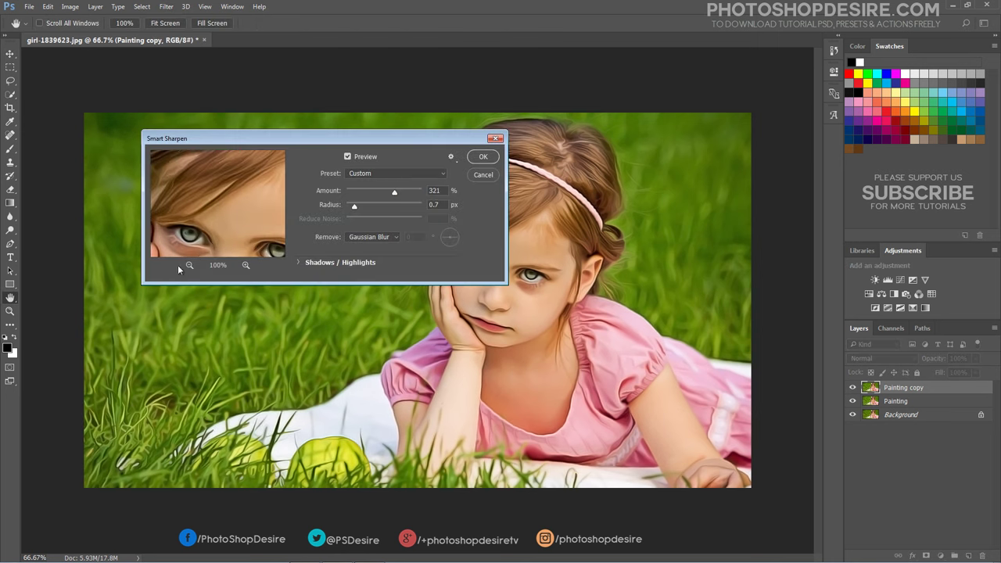
left_click(188, 266)
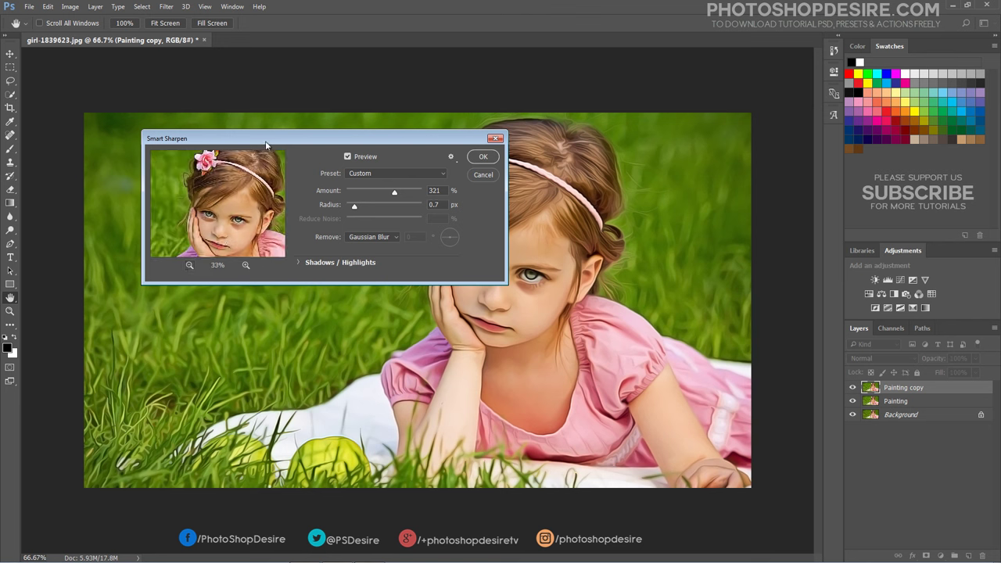
left_click_drag(264, 141, 183, 141)
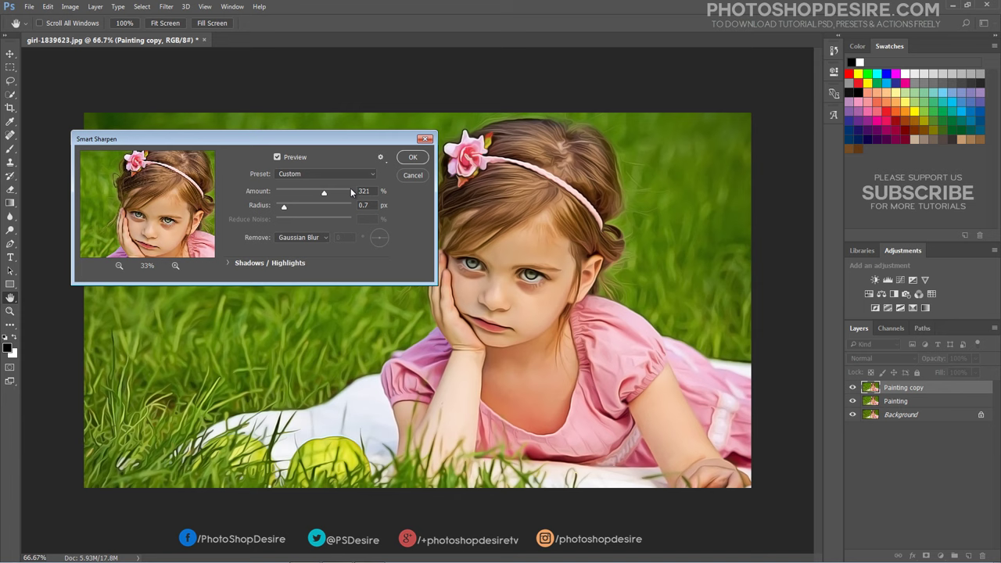
left_click(380, 158)
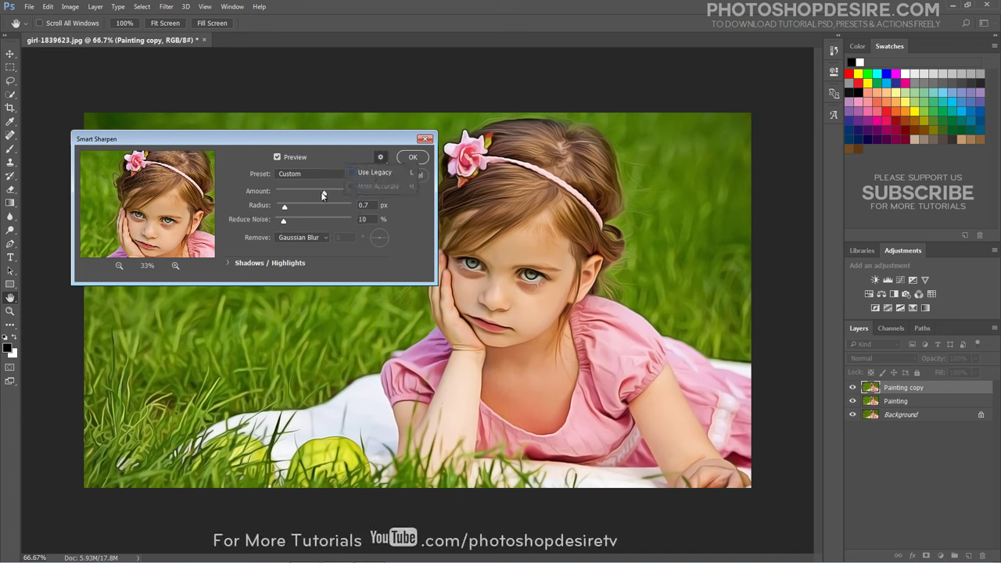
left_click(321, 193)
left_click_drag(322, 192, 297, 210)
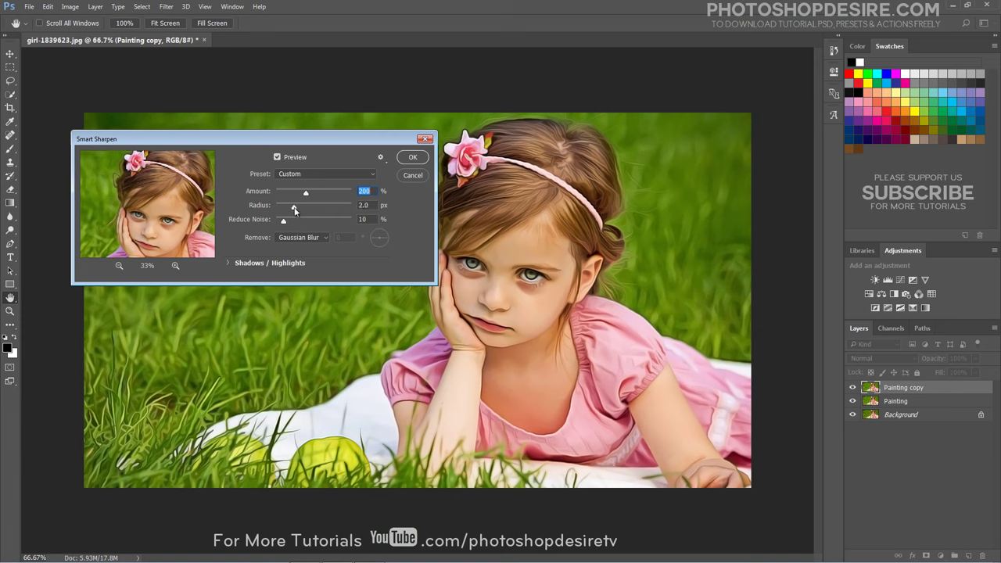
key("Tab")
left_click(406, 158)
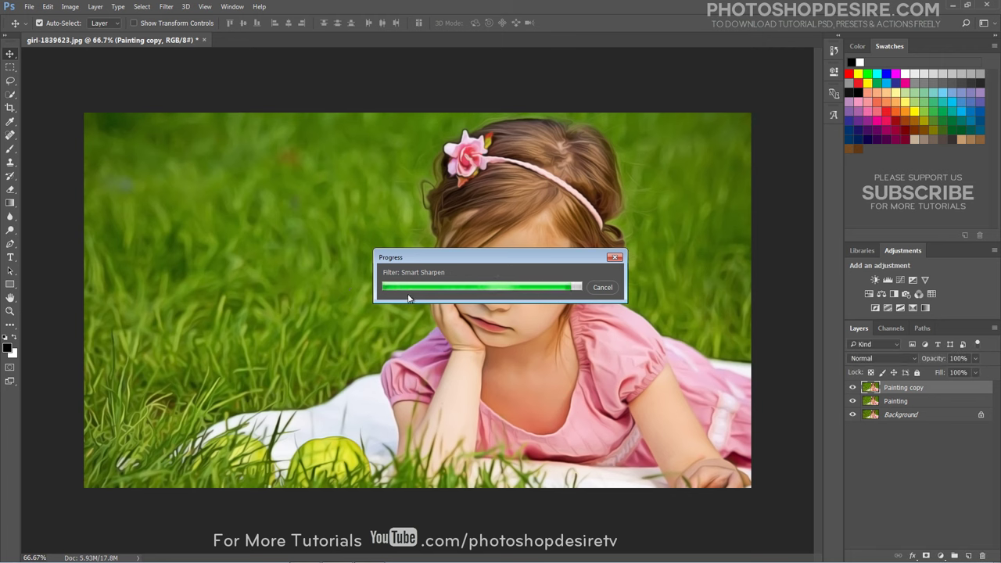
left_click(167, 6)
mouse_move(172, 121)
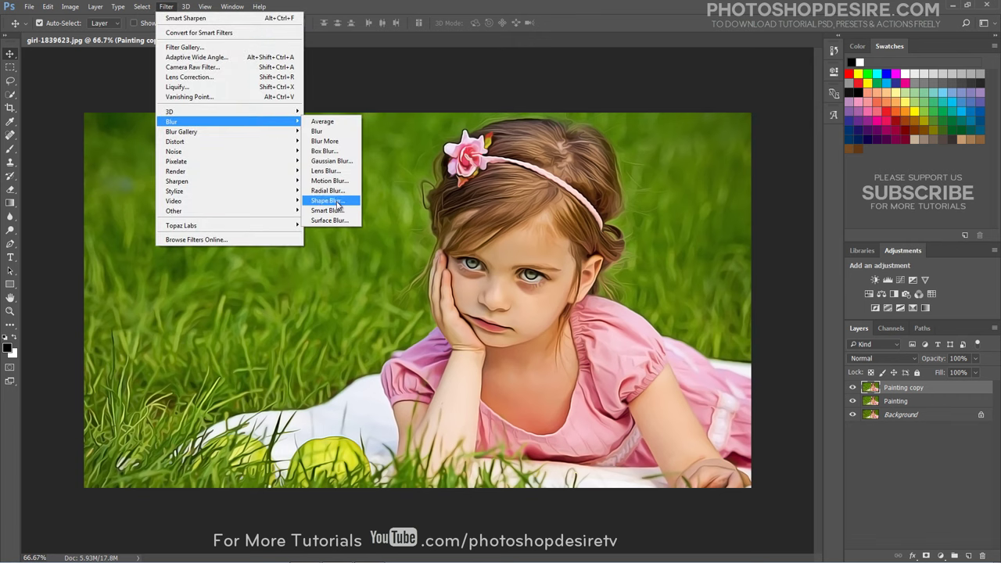
Apply a Surface Blur with radius 50 and threshold 15 to Painting copy.
left_click(350, 222)
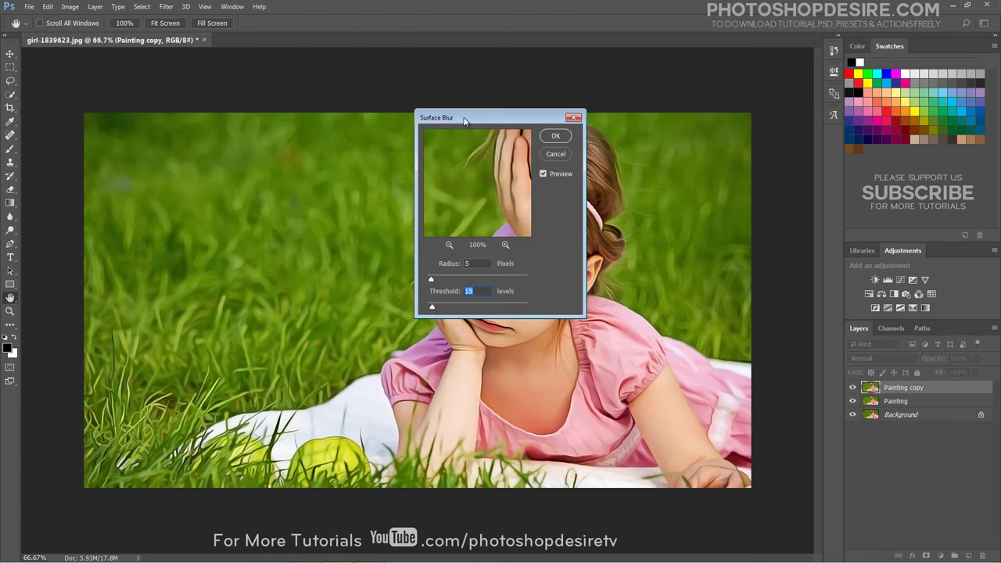
left_click_drag(463, 121, 218, 159)
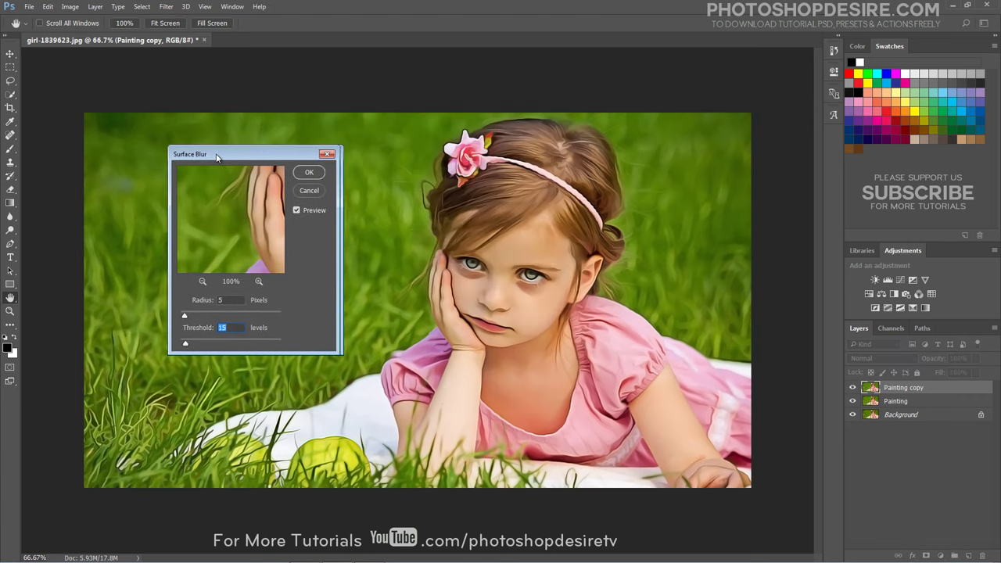
left_click(202, 281)
left_click(201, 282)
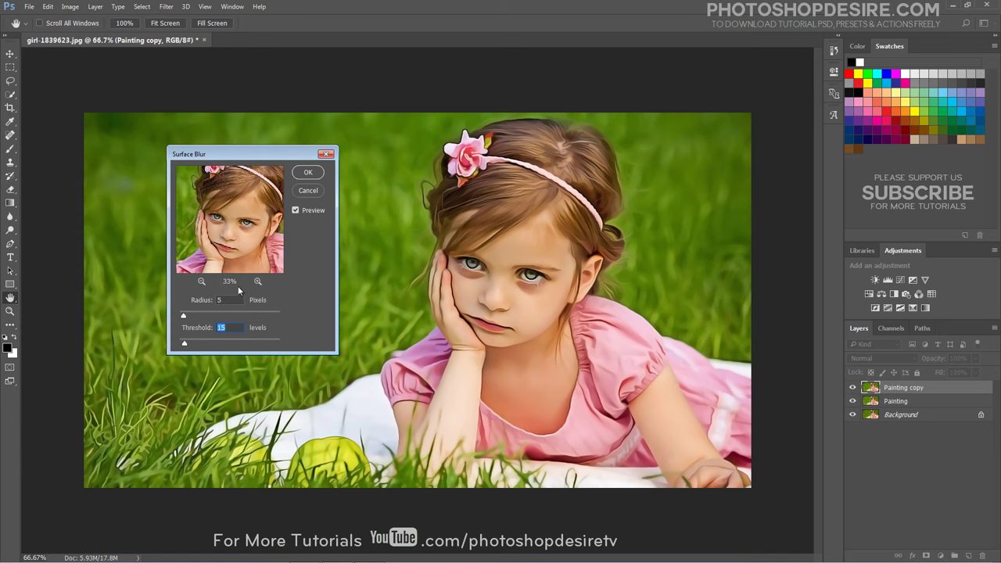
left_click_drag(183, 316, 228, 322)
left_click(229, 318)
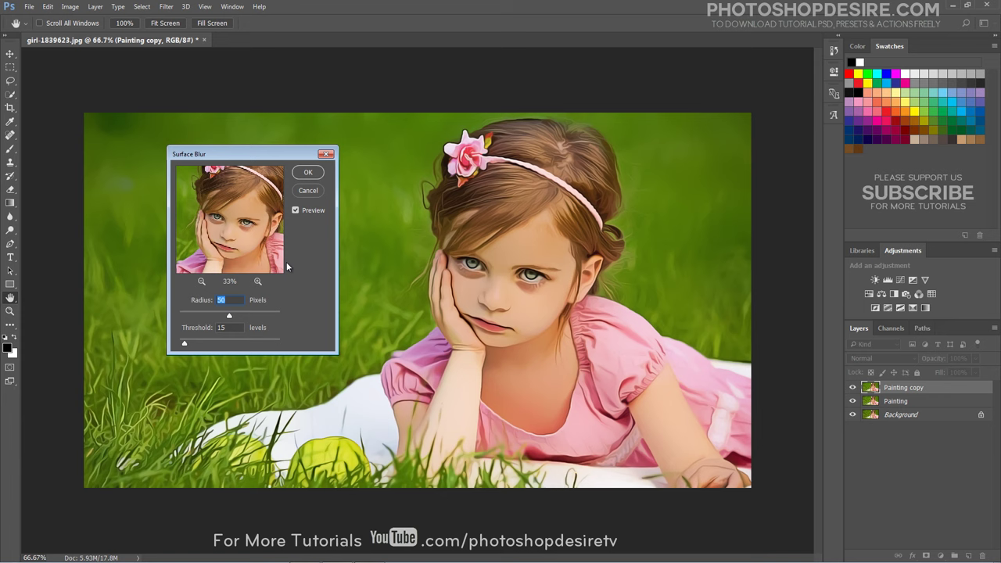
left_click(304, 173)
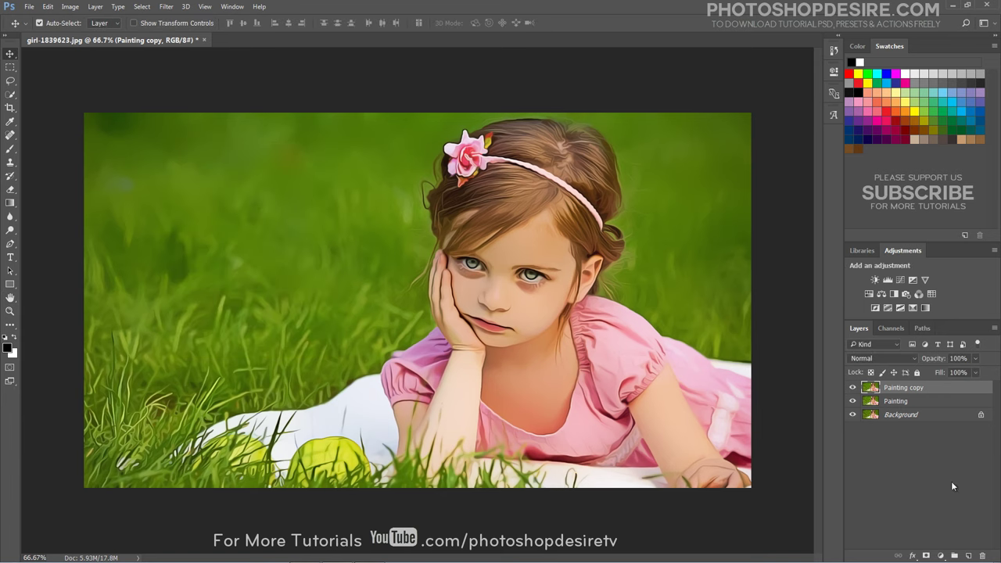
Duplicate the Background layer, move it above Painting copy and name it Details.
left_click(853, 415, "alt")
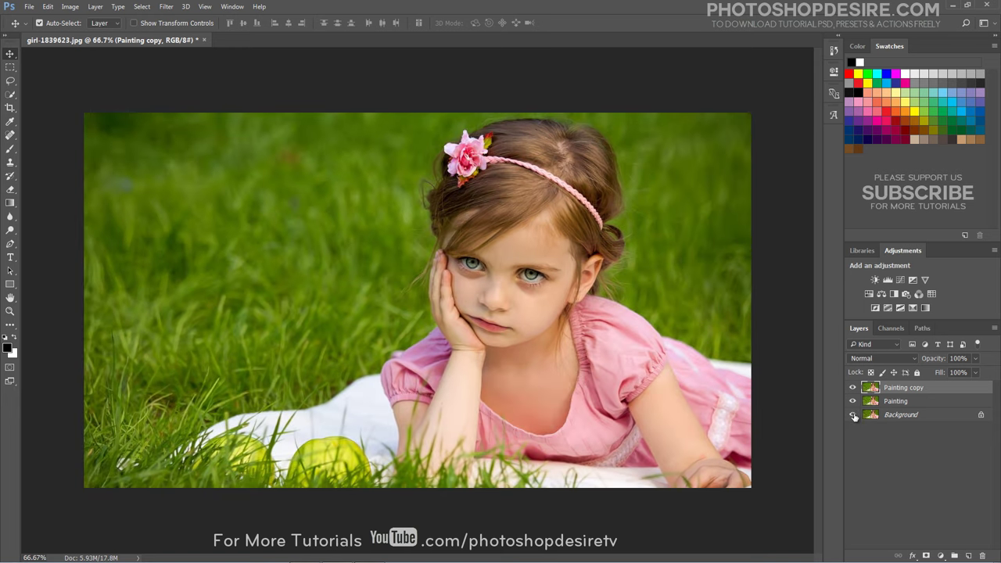
left_click(853, 415, "alt")
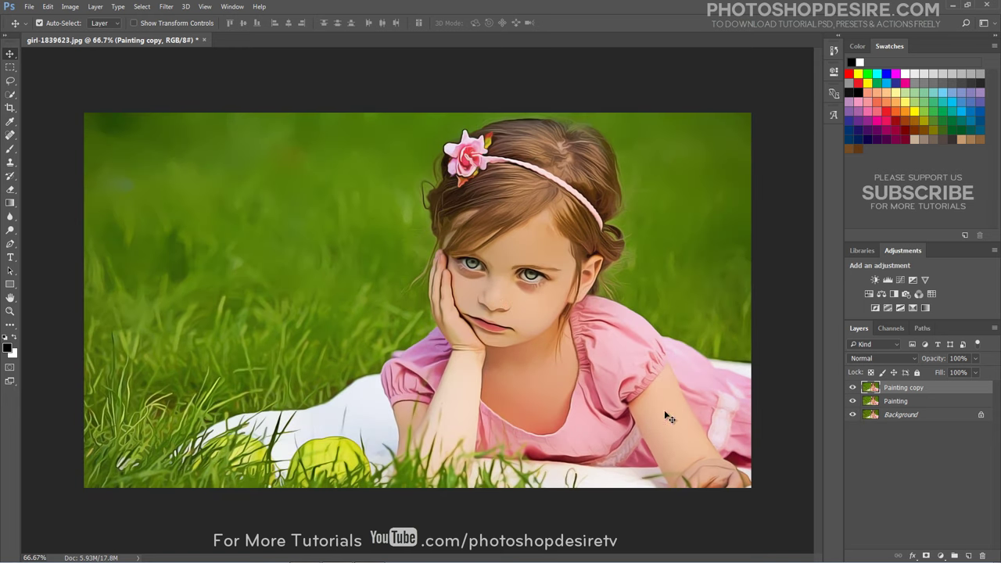
left_click_drag(899, 422, 968, 552)
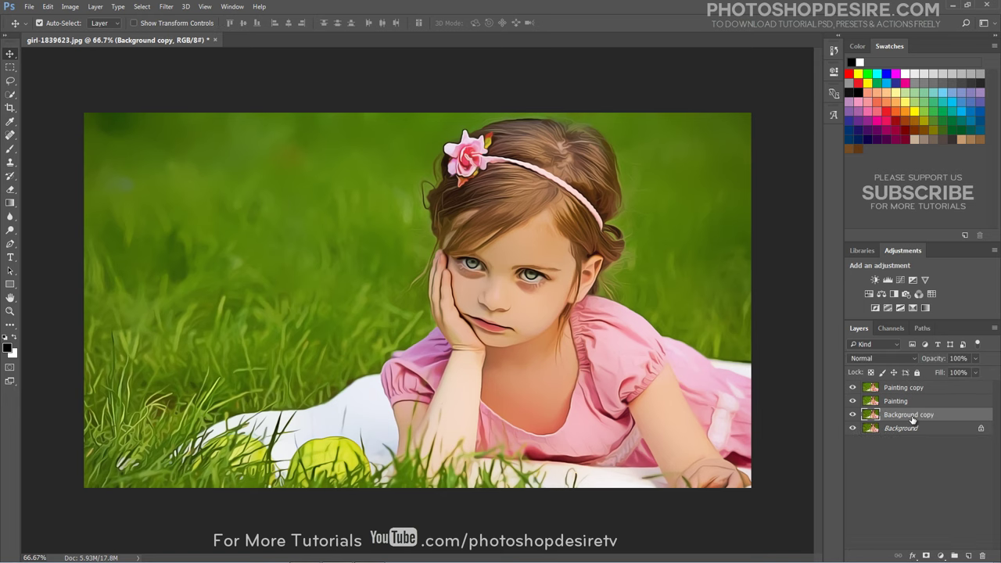
mouse_move(913, 416)
left_mouse_down()
mouse_move(912, 383)
mouse_move(907, 389)
left_mouse_up()
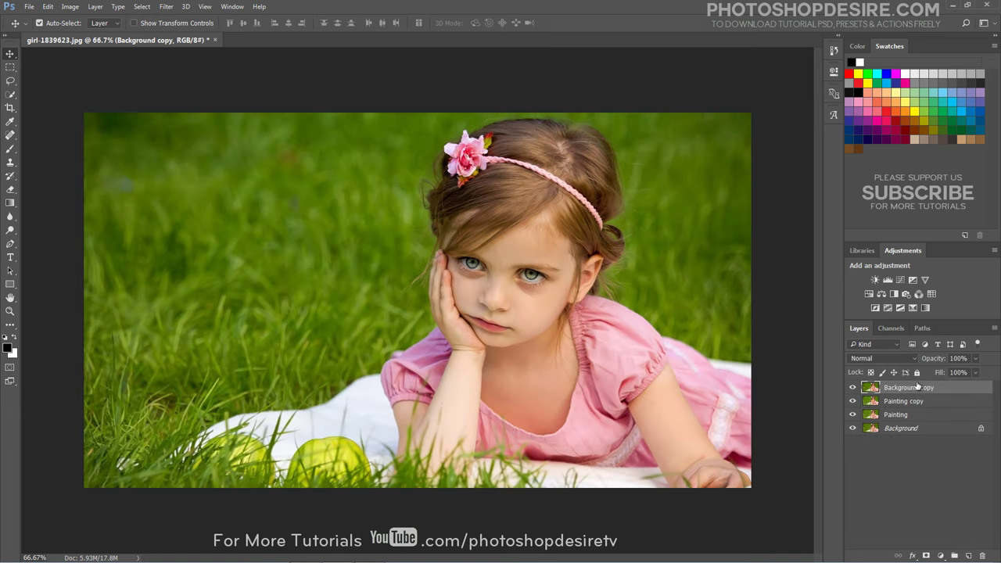
double_click(907, 388)
type("Details")
left_click(870, 387)
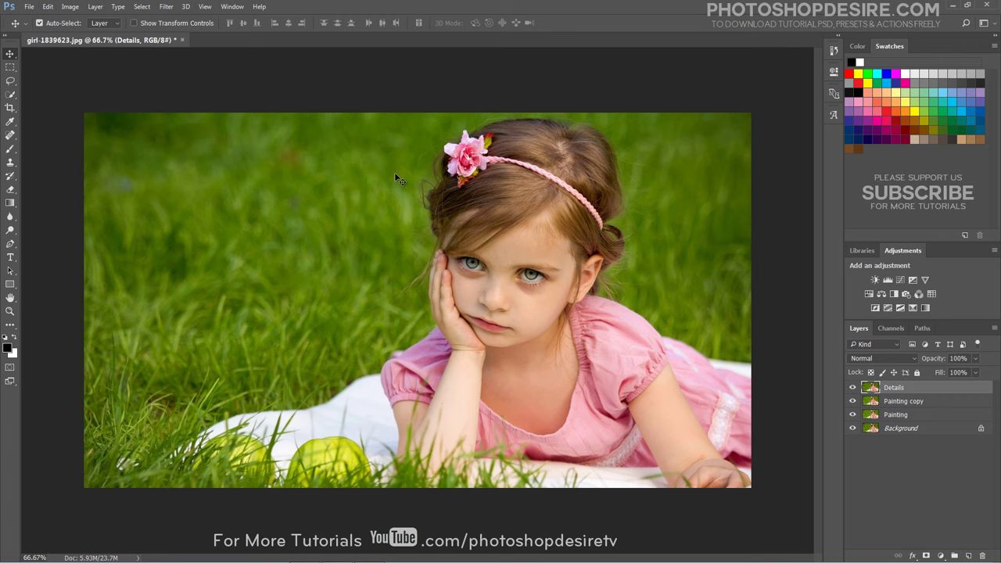
Run a High Pass filter of 3.8 pixels on the Details layer.
left_click(166, 7)
mouse_move(226, 211)
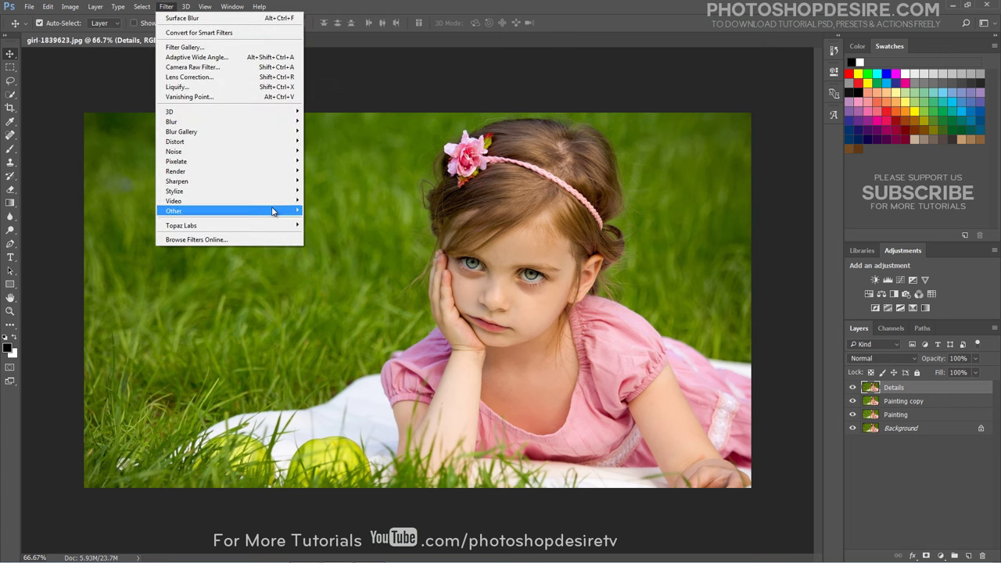
left_click(326, 221)
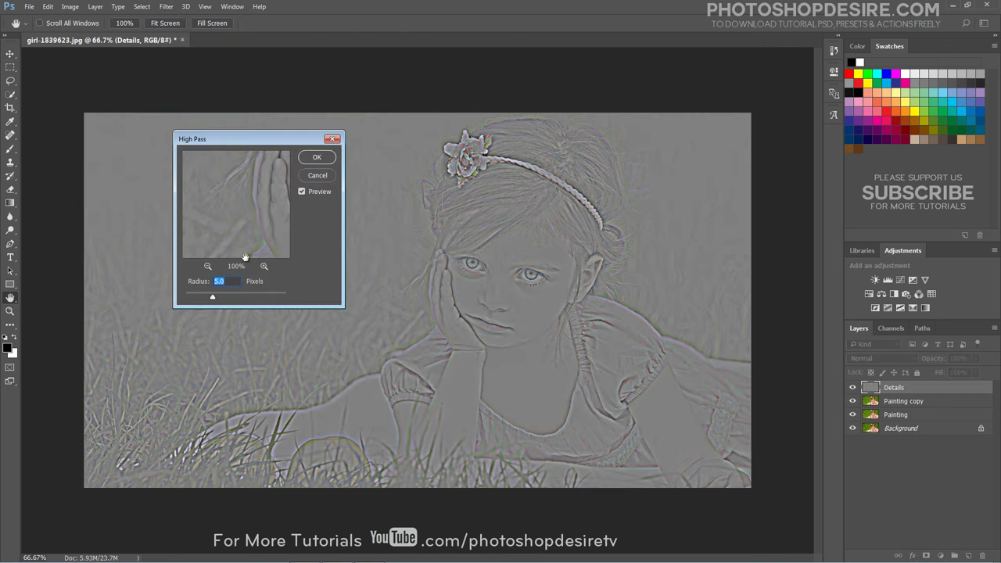
left_click_drag(214, 300, 205, 302)
left_click(306, 161)
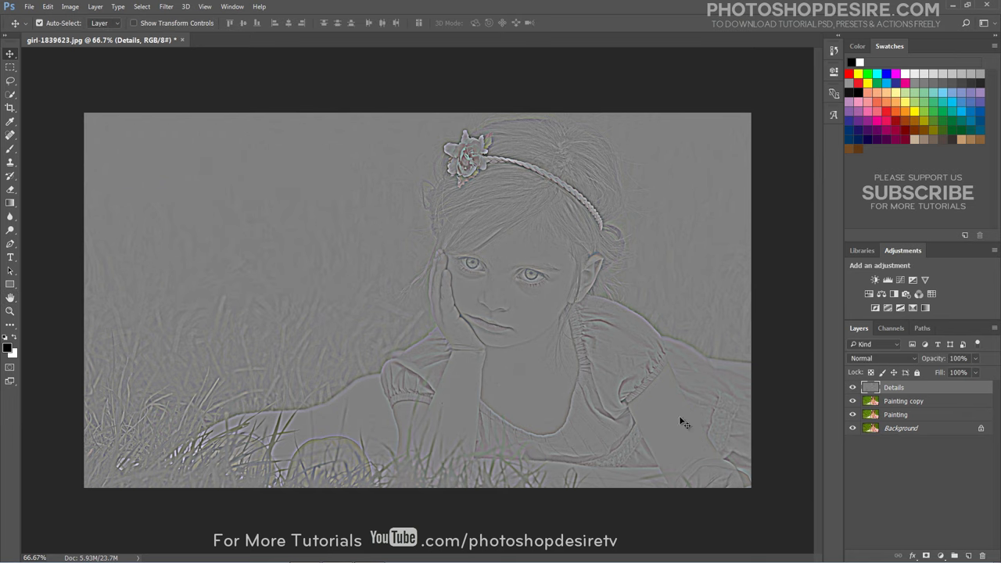
left_click(867, 358)
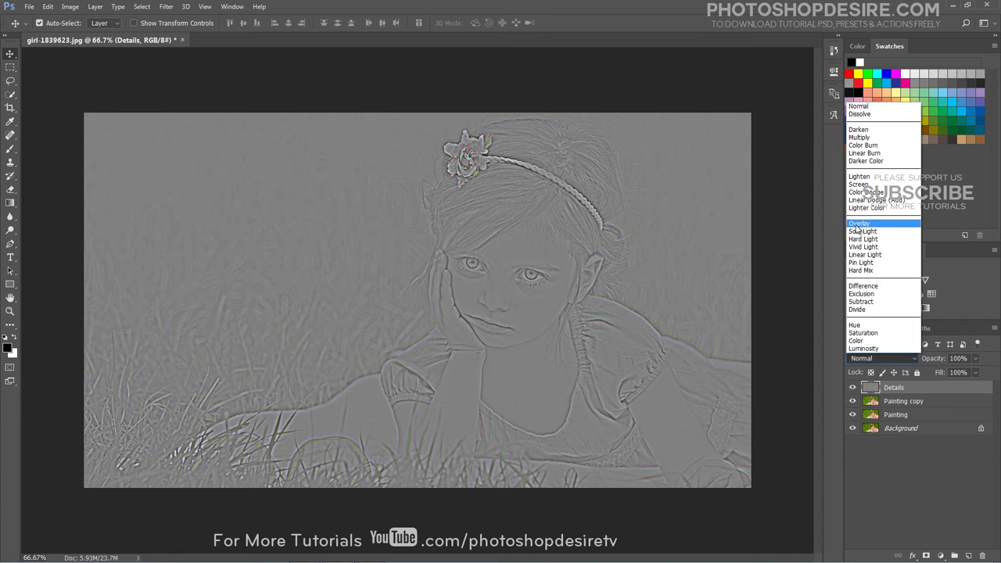
Set Details to Overlay blending and add a Curves layer that brightens the highlights.
left_click(860, 228)
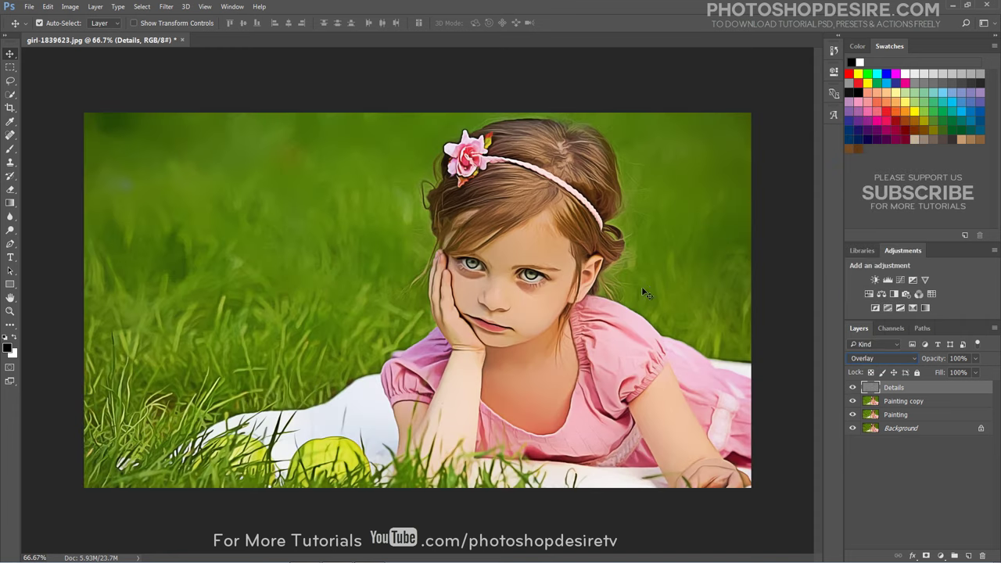
left_click(851, 387)
left_click(940, 555)
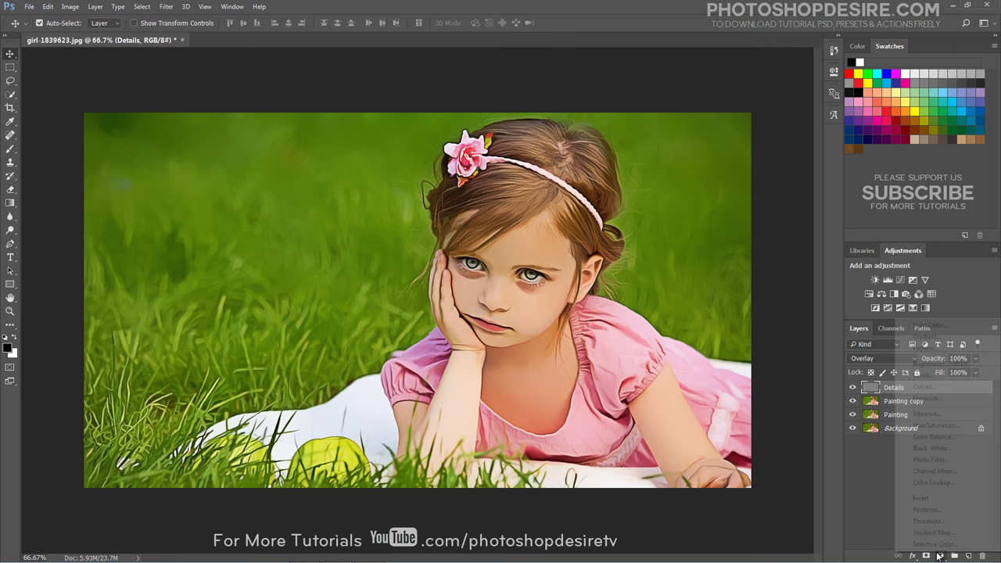
left_click(922, 387)
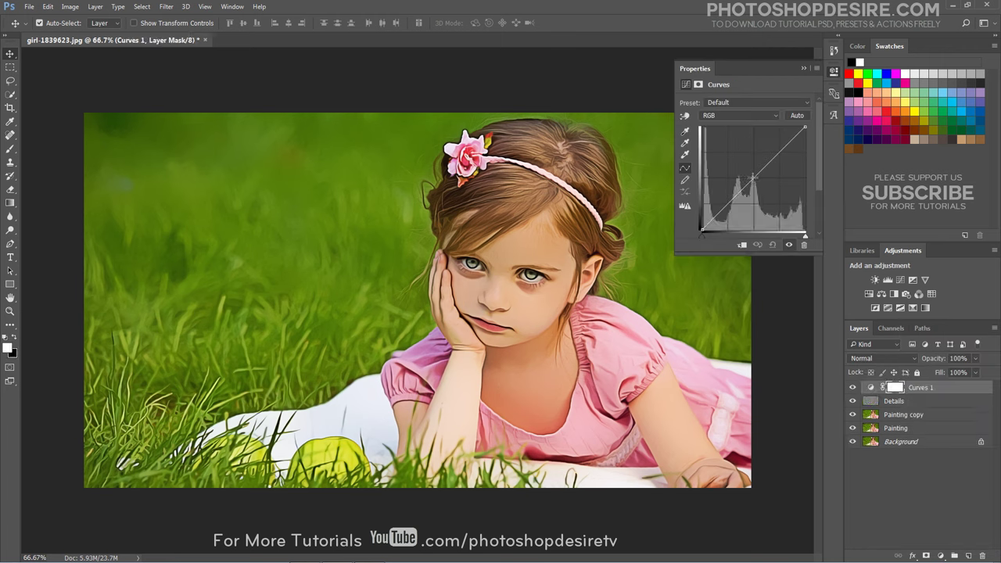
left_click(727, 205)
left_click(752, 178)
left_click_drag(804, 127, 794, 126)
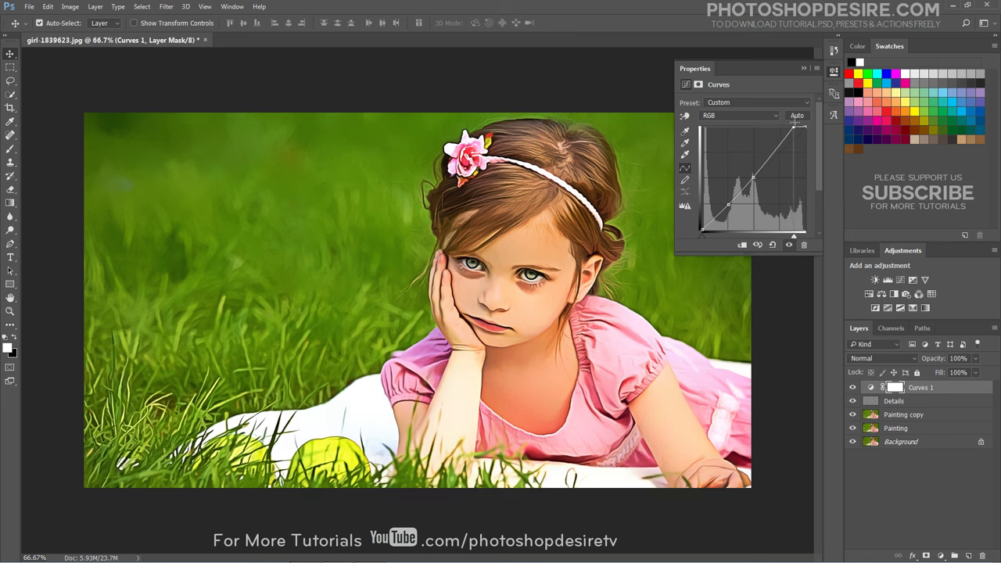
left_click(805, 69)
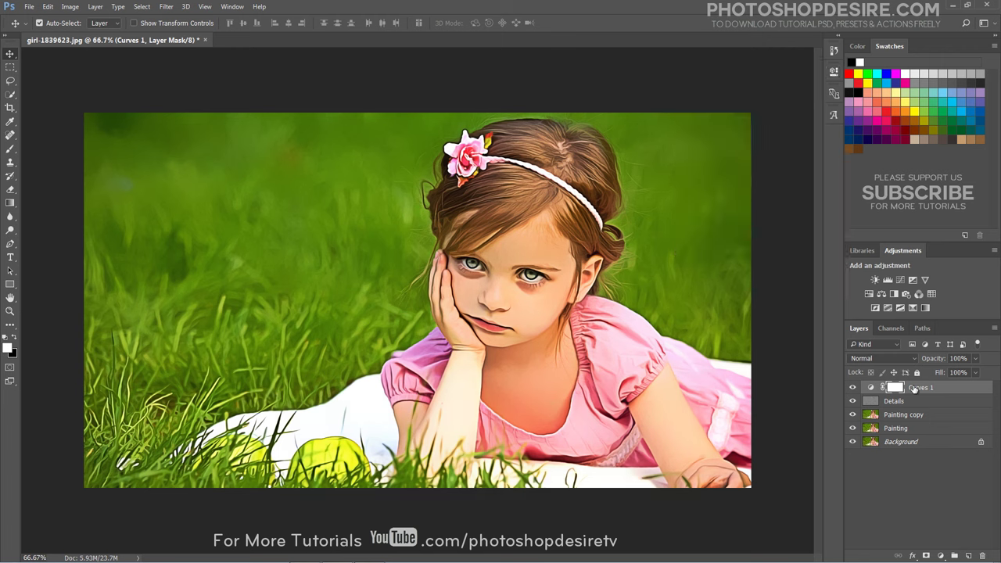
Rename the Curves 1 layer to Highlights.
double_click(920, 387)
type("Hi")
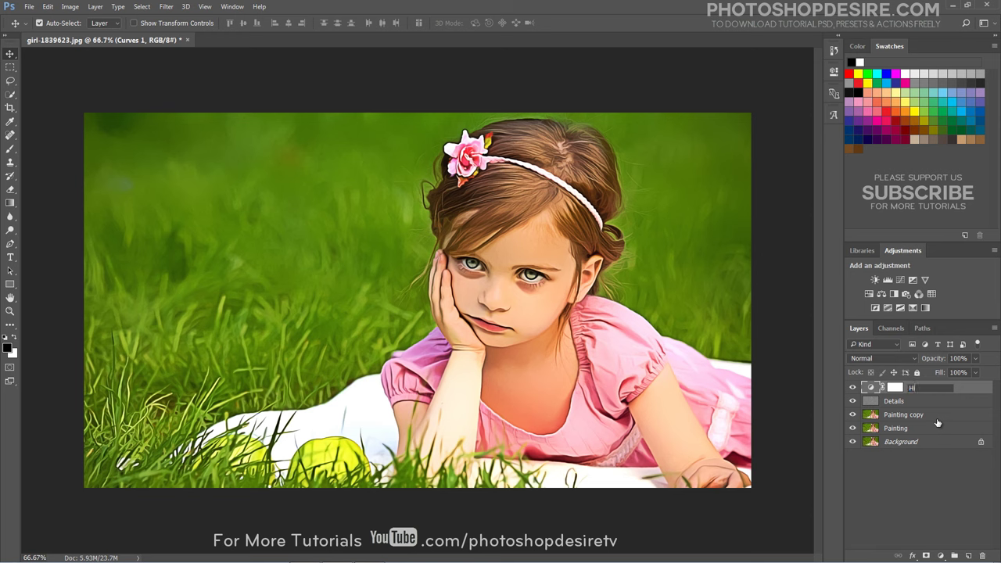
type("ghlights")
left_click(915, 475)
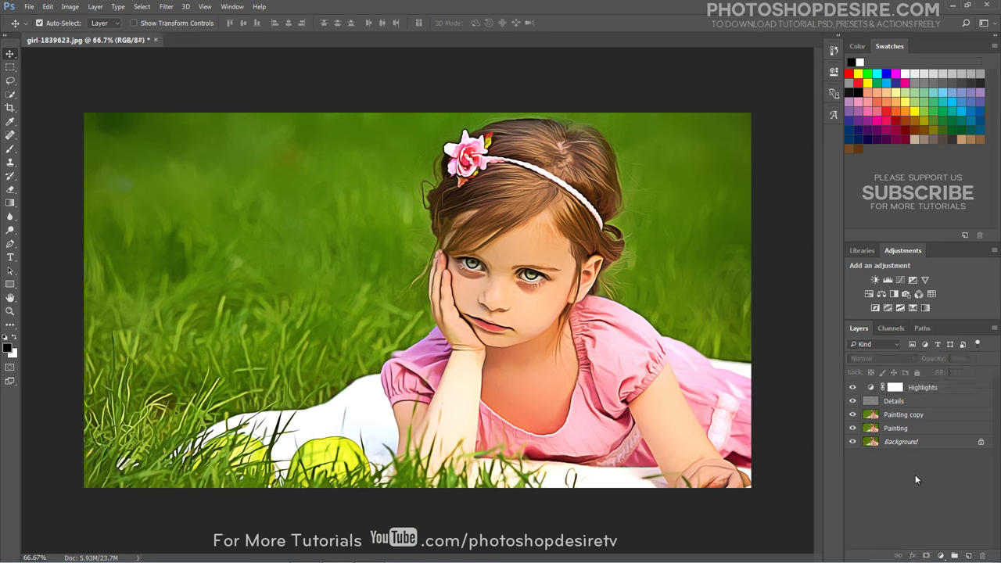
Add a Curves layer with the black point moved right to darken shadows, named Shadows.
left_click(940, 555)
left_click(932, 389)
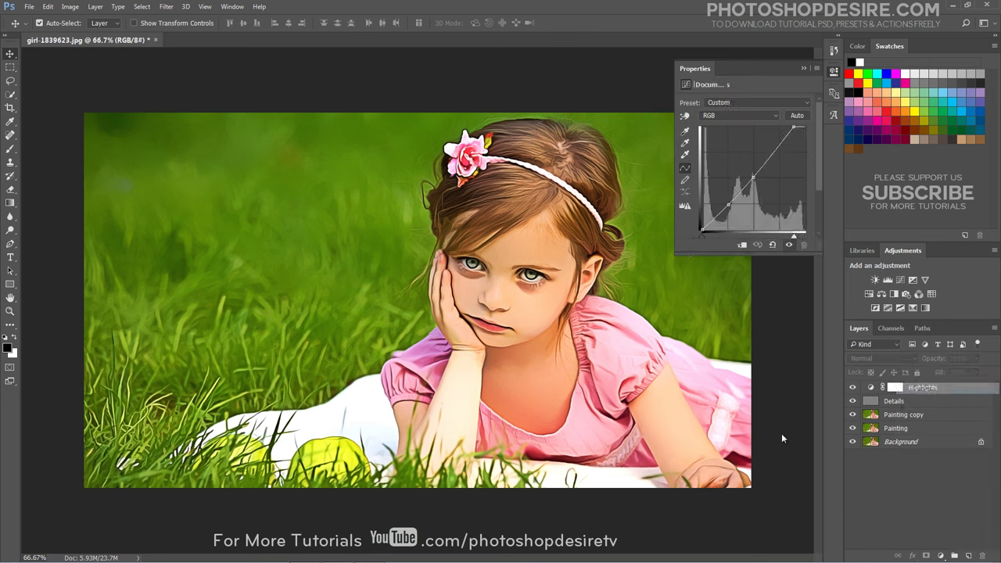
left_click(779, 150)
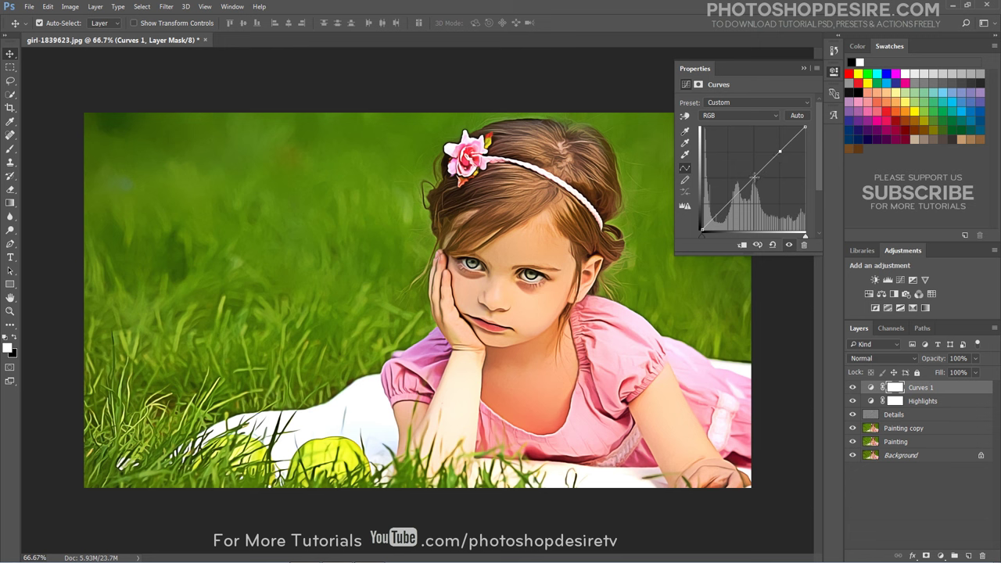
left_click(754, 178)
left_click_drag(702, 235, 714, 234)
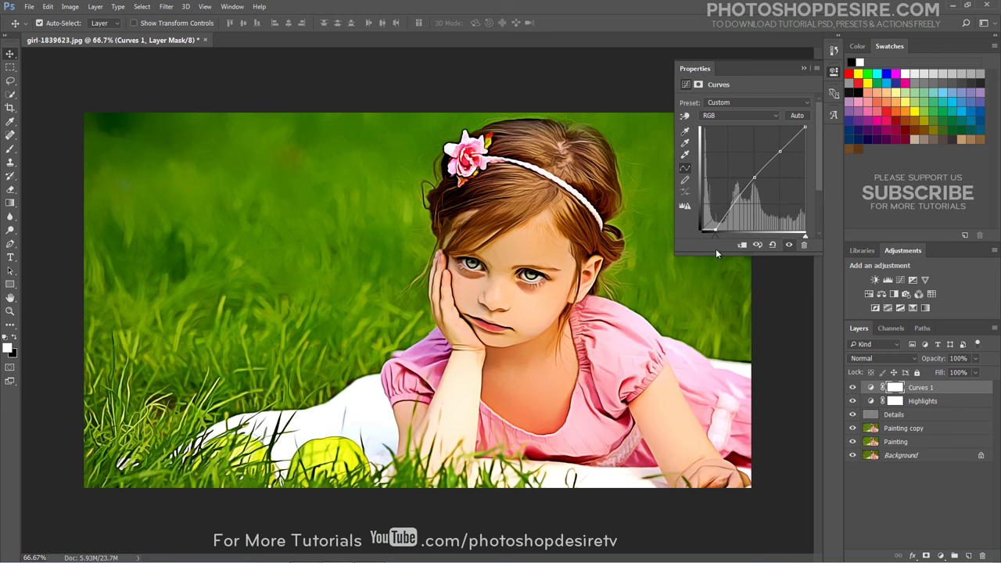
left_click(815, 63)
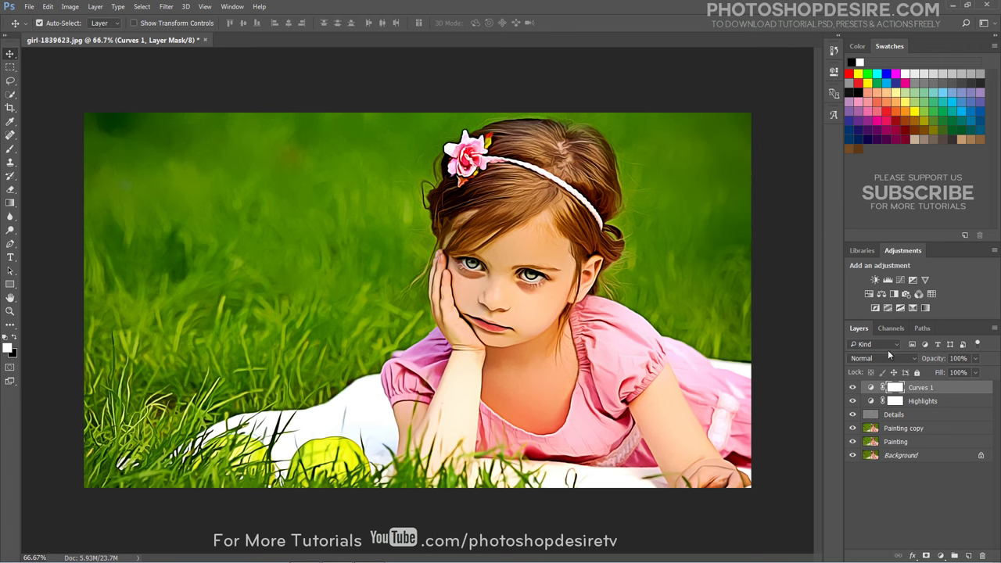
double_click(920, 387)
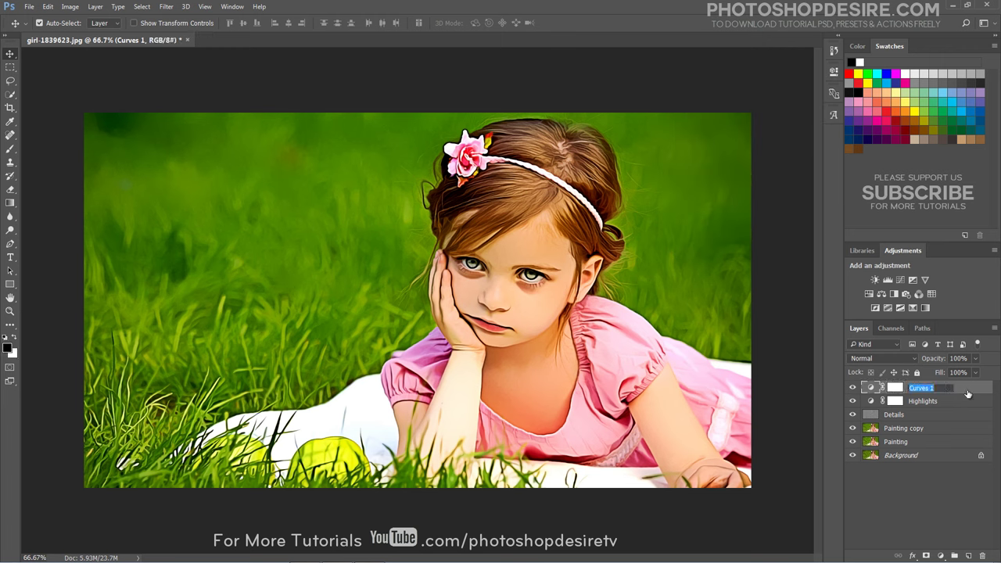
type("Shadows")
left_click(916, 482)
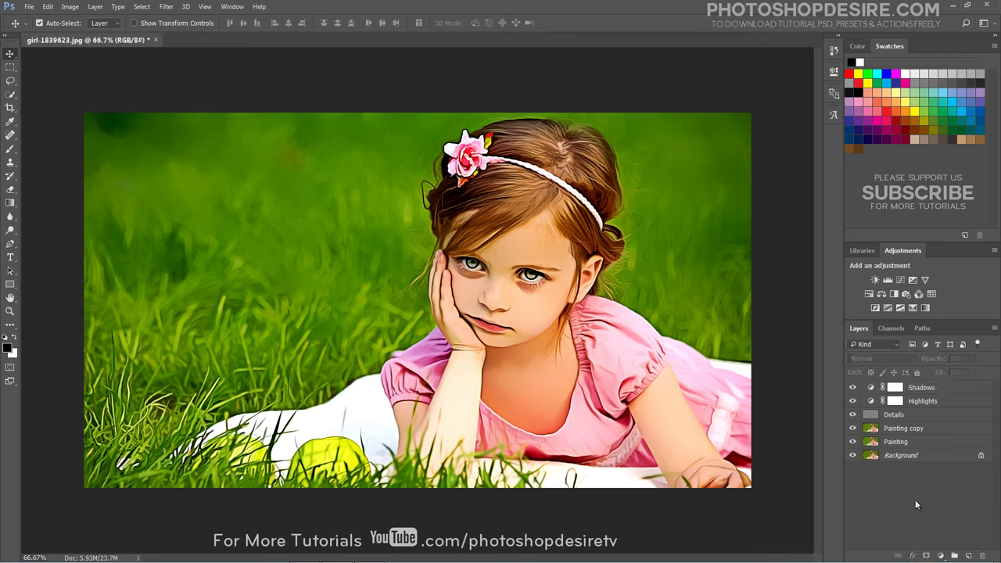
Add a Levels layer with midtones raised to about 1.24, named Lighten Shadows.
left_click(940, 555)
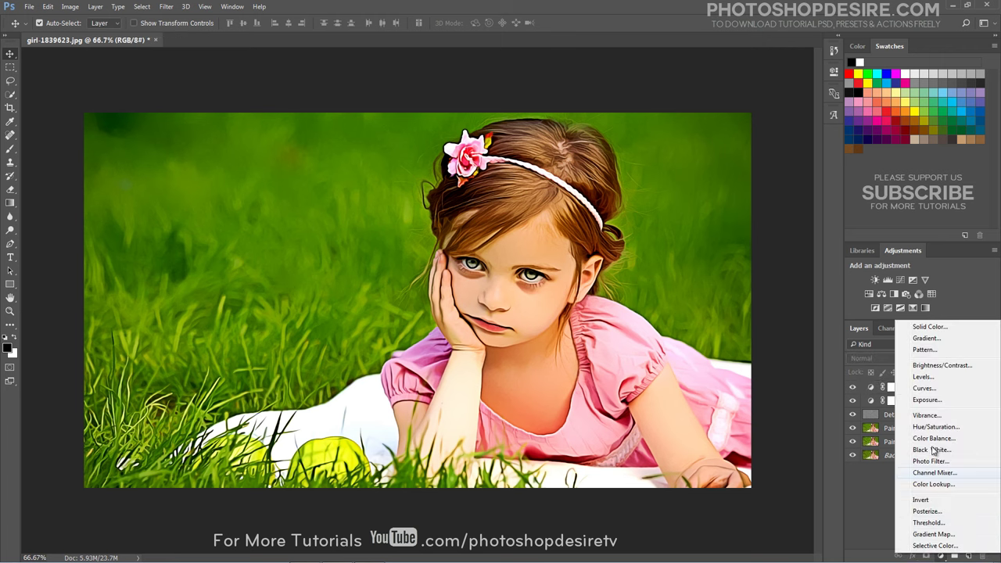
left_click(922, 377)
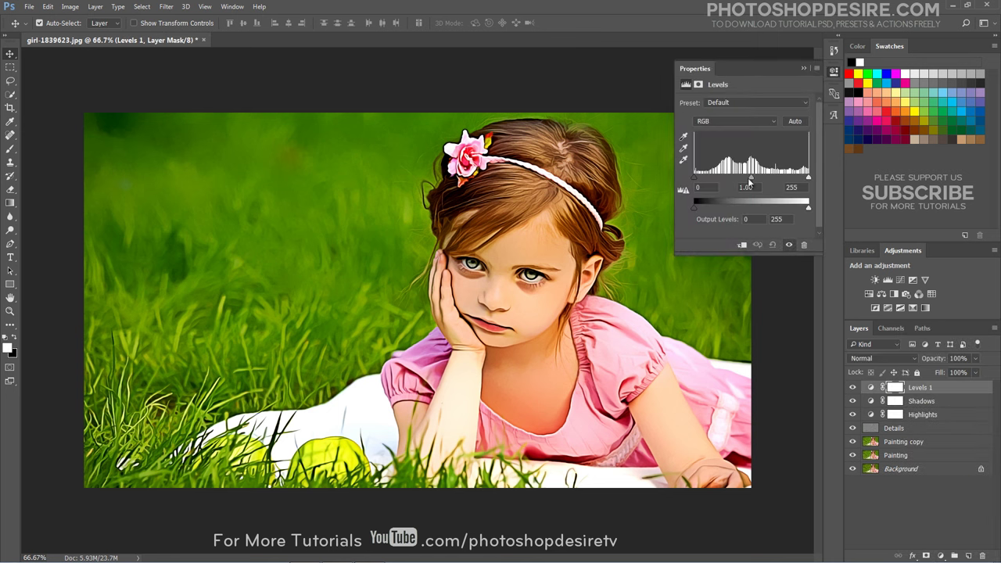
left_click_drag(750, 182, 745, 183)
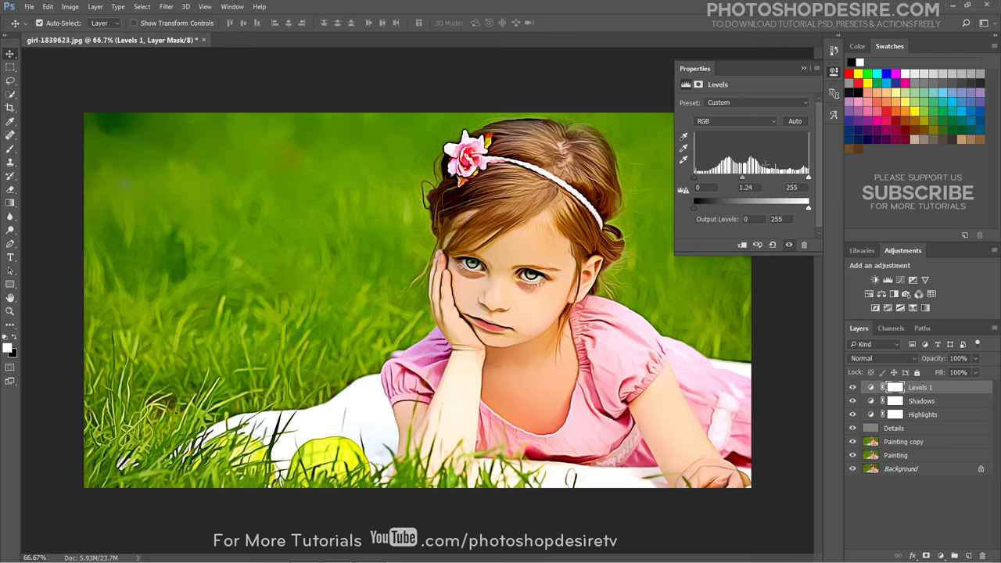
left_click(803, 69)
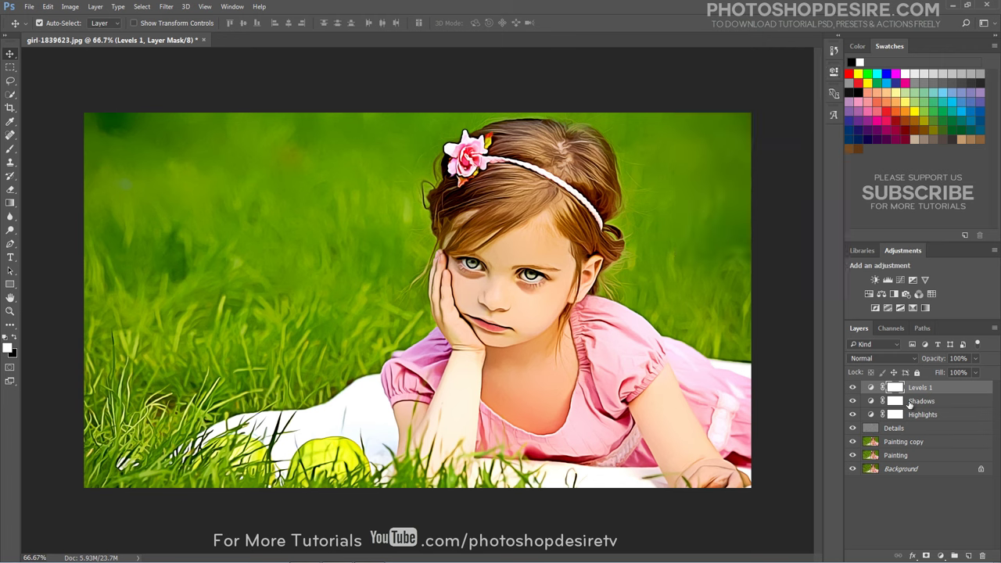
double_click(919, 388)
type("Lighte")
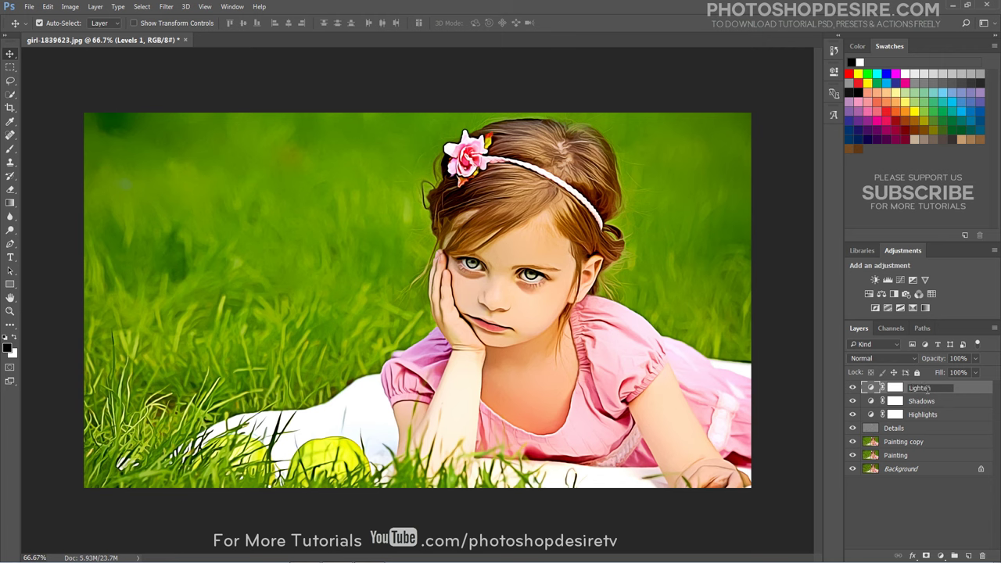
type("n Shadows")
left_click(904, 504)
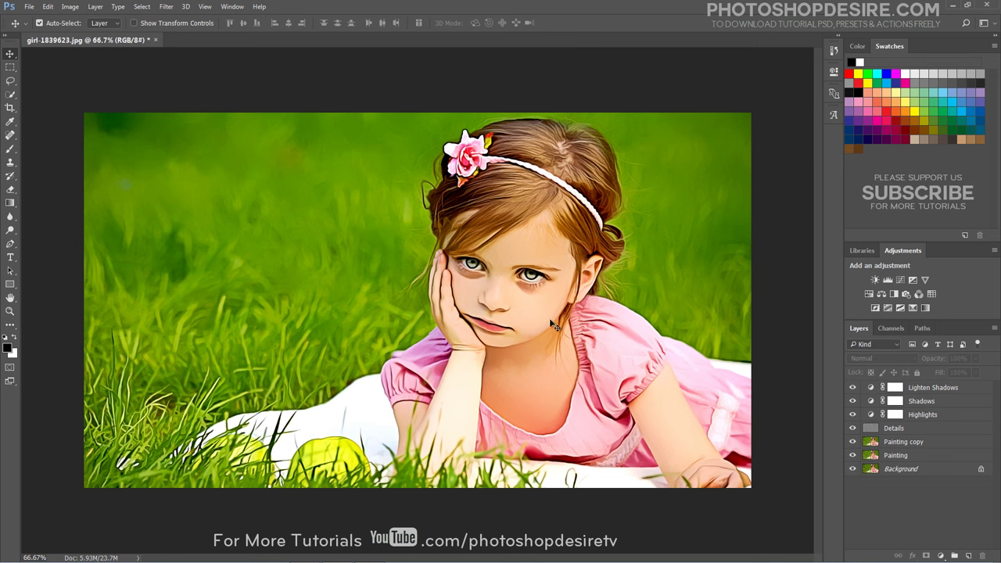
left_click(894, 428)
scroll(600, 224, "up", 1)
scroll(600, 224, "up", 3)
scroll(598, 223, "down", 2)
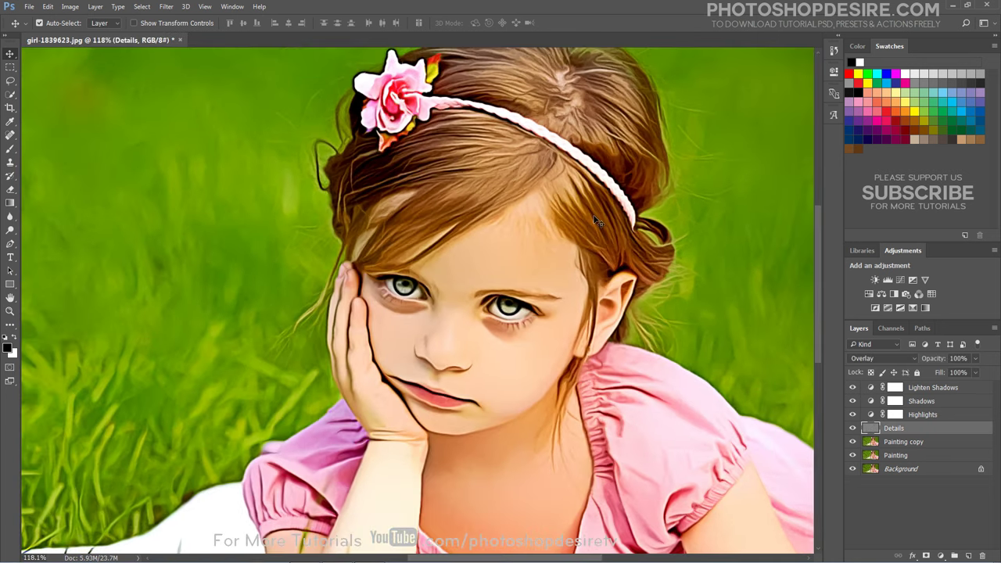
scroll(688, 210, "up", 2)
scroll(670, 207, "down", 5)
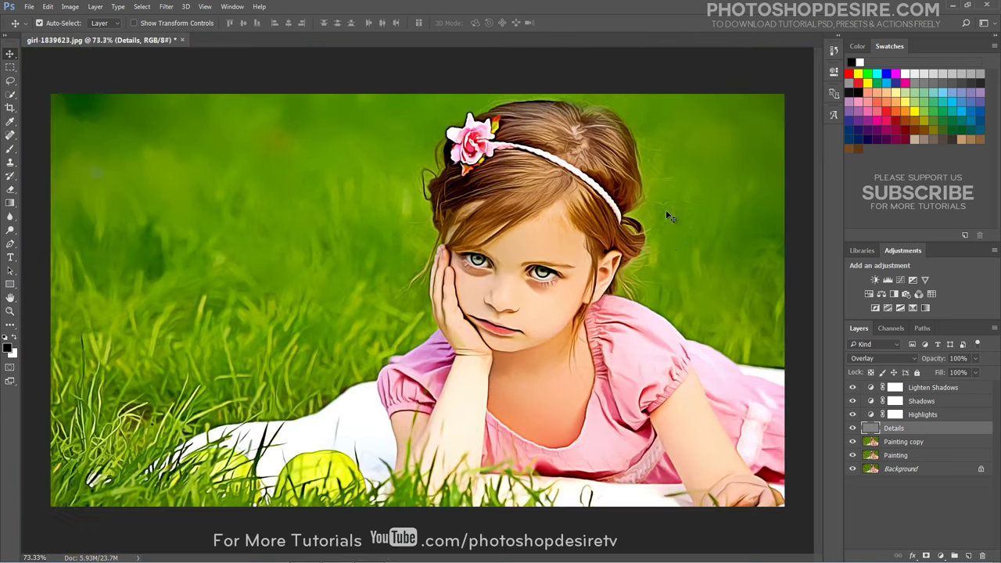
left_click(852, 468, "alt")
left_click(852, 469, "alt")
left_click(852, 468, "alt")
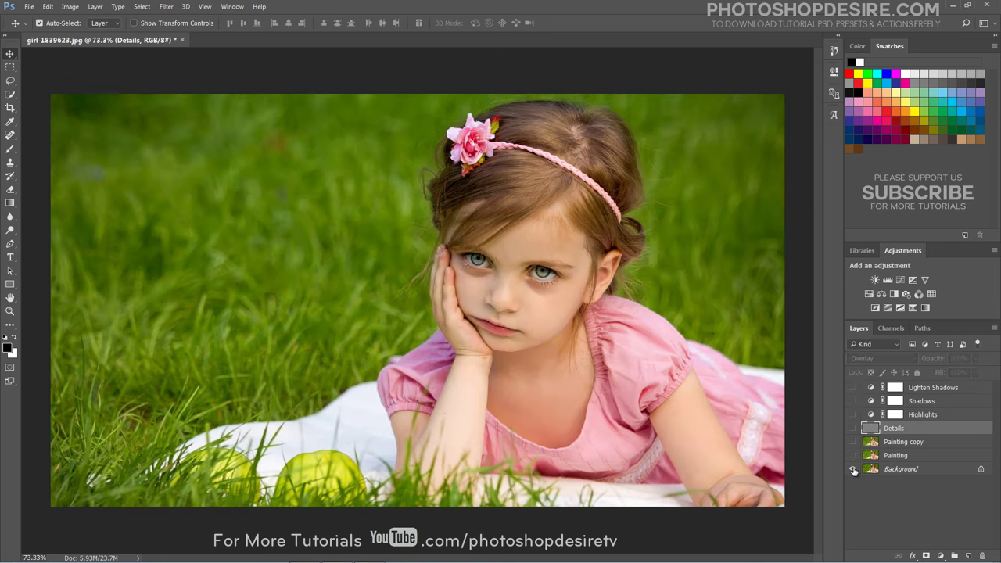
scroll(601, 206, "down", 1)
scroll(613, 229, "up", 2)
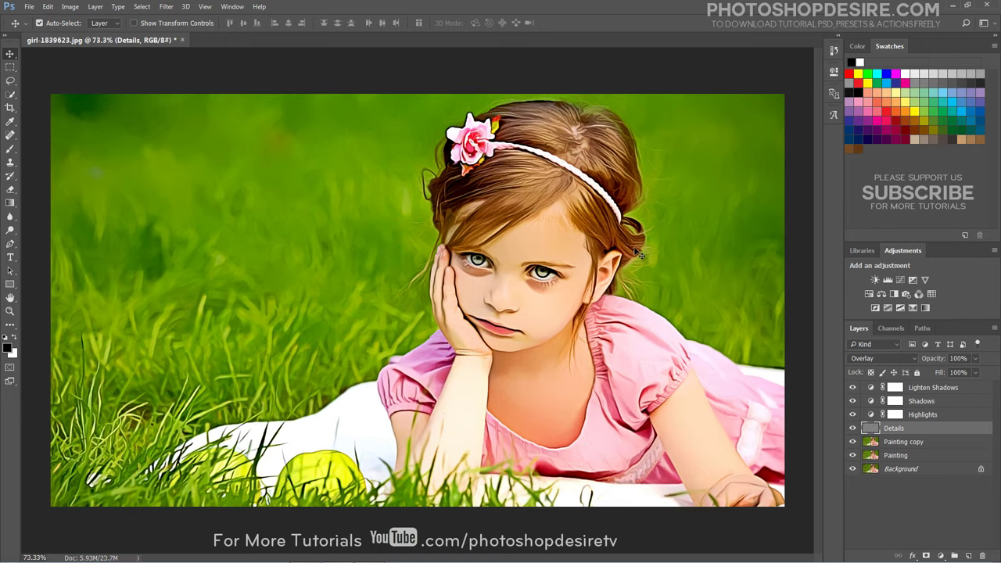
scroll(657, 235, "down", 1)
left_click(852, 427)
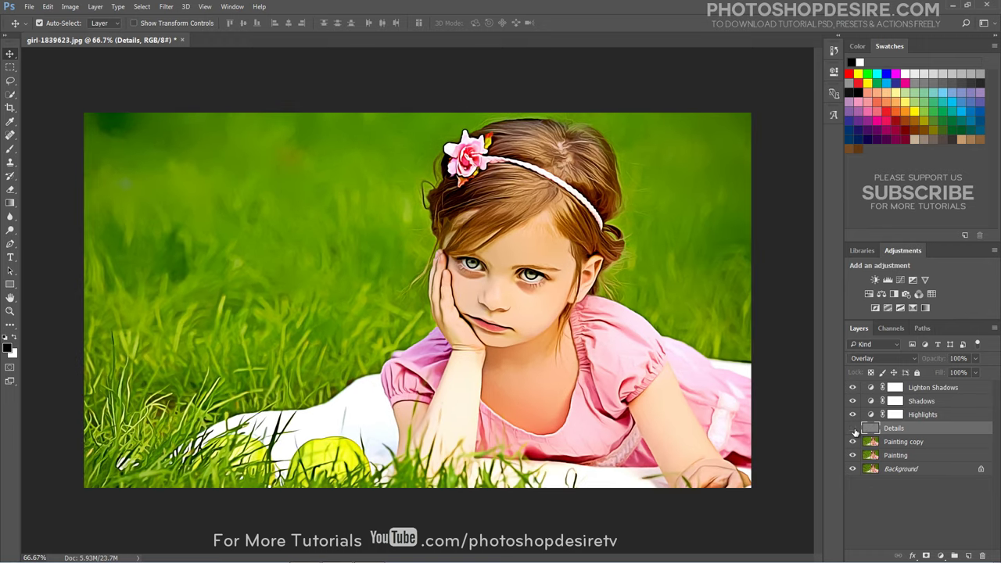
left_click(852, 427)
left_click(852, 469, "alt")
left_click(852, 468, "alt")
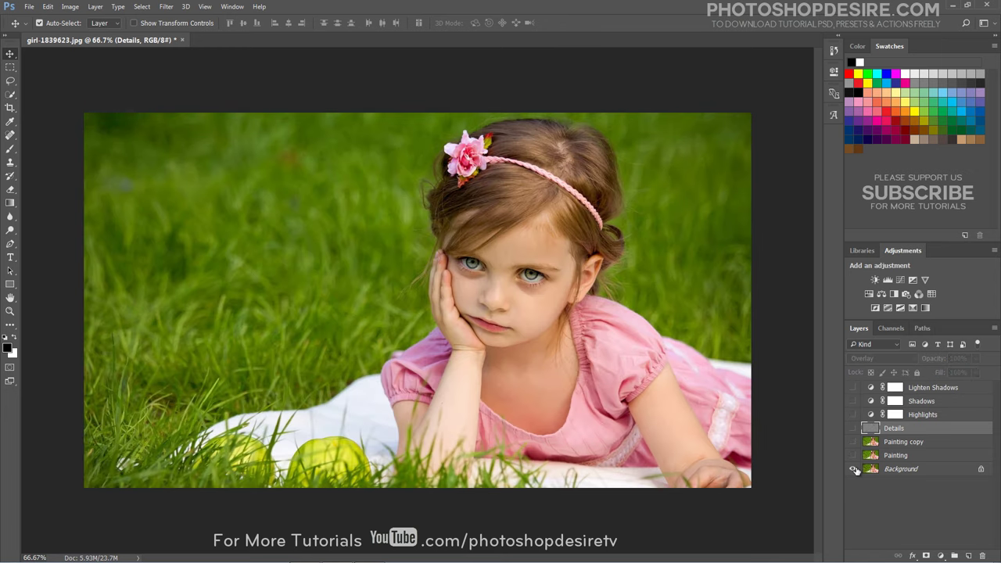